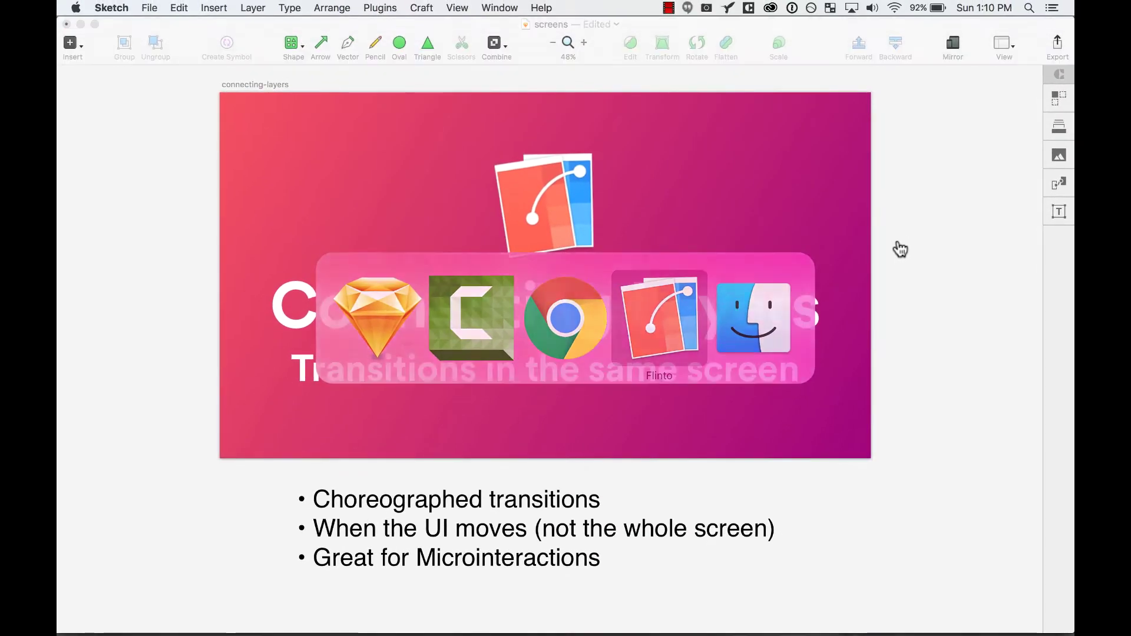
{"action": "scroll", "coordinate": [775, 317], "scroll_direction": "right", "scroll_amount": 2}
{"action": "scroll", "coordinate": [774, 317], "scroll_direction": "down", "scroll_amount": 1}
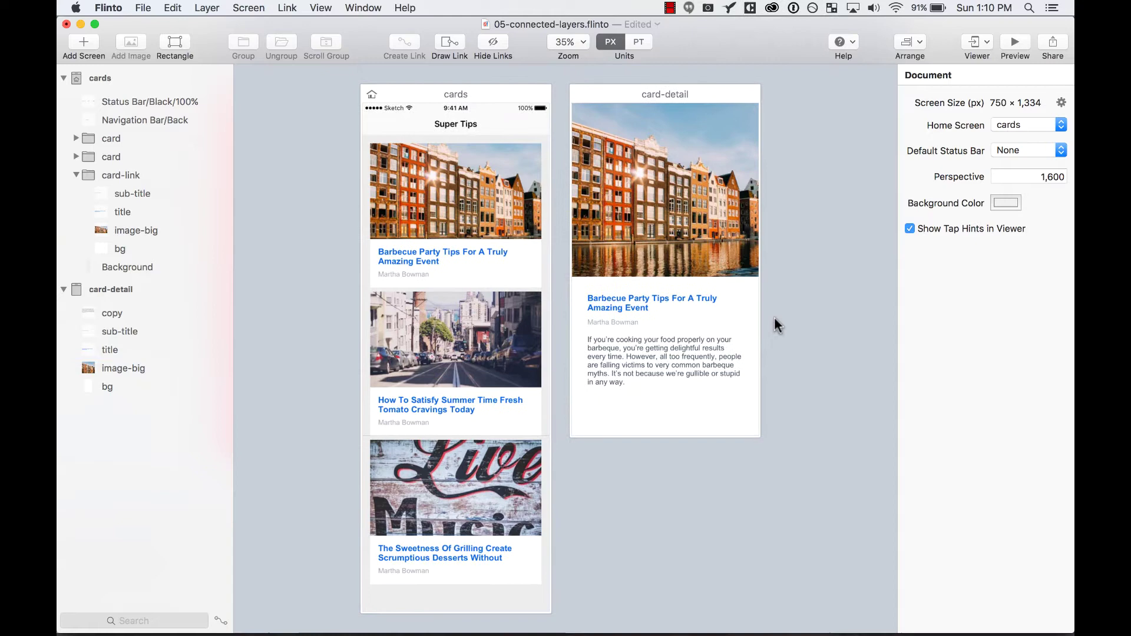
{"action": "left_click", "coordinate": [459, 178]}
{"action": "left_click", "coordinate": [311, 200]}
{"action": "scroll", "coordinate": [468, 233], "scroll_direction": "down", "scroll_amount": 1}
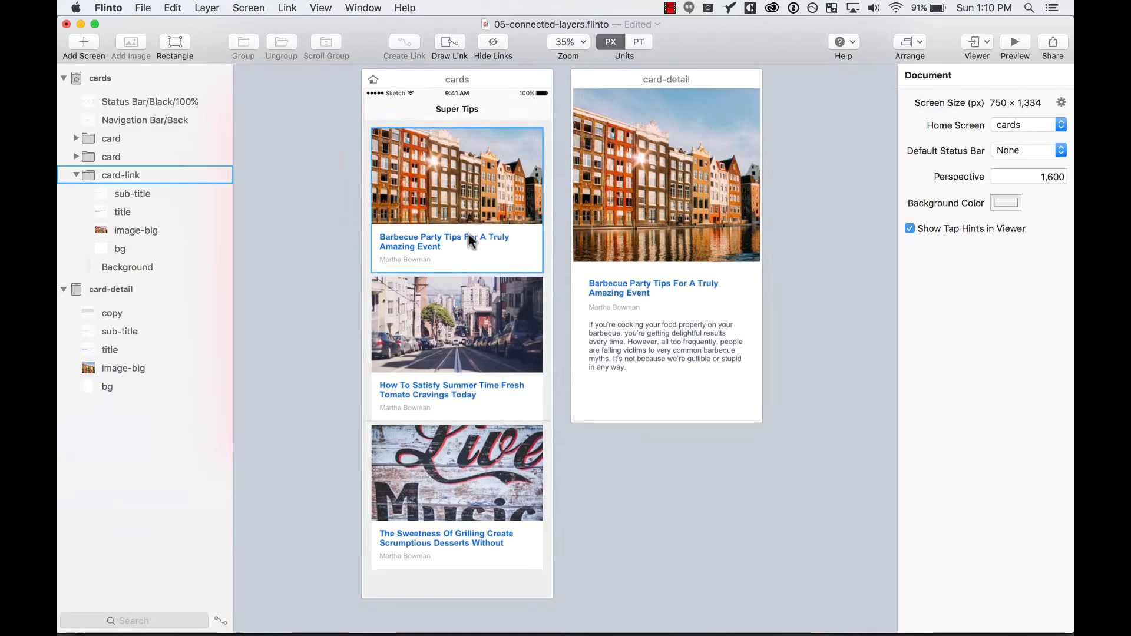
{"action": "scroll", "coordinate": [474, 377], "scroll_direction": "up", "scroll_amount": 5}
{"action": "left_click", "coordinate": [458, 268]}
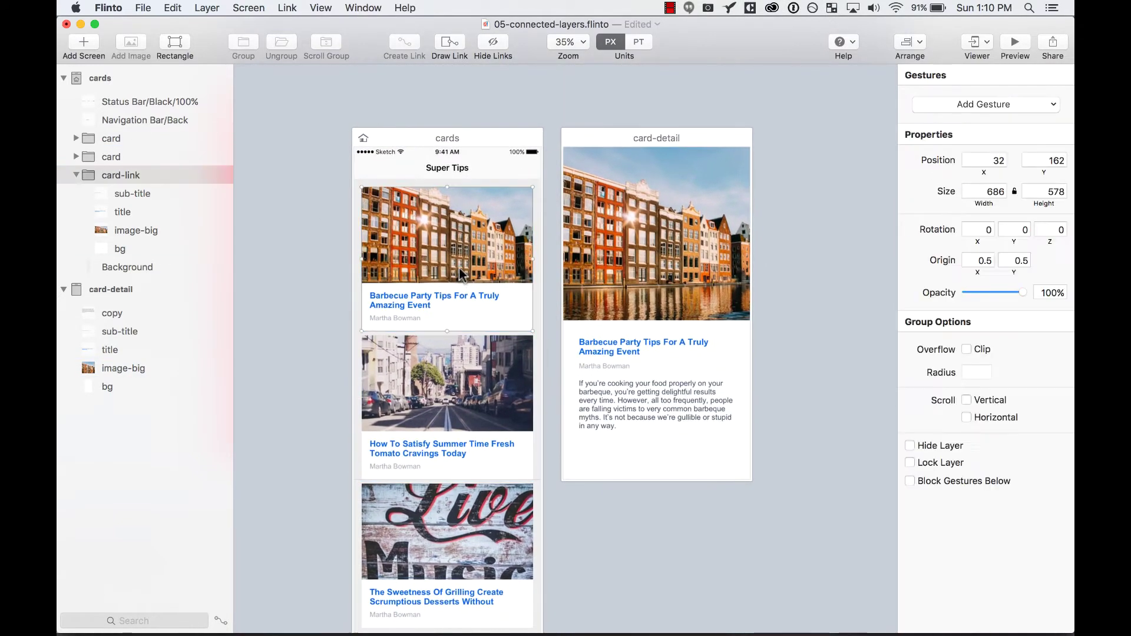
{"action": "left_click", "coordinate": [676, 140]}
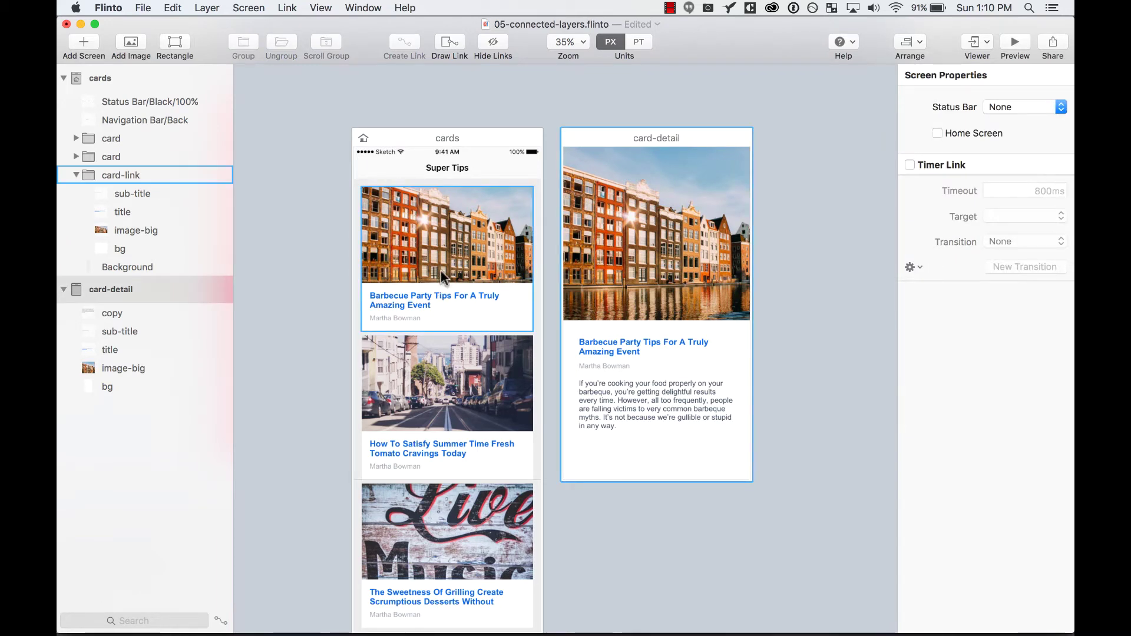
{"action": "key", "text": "z"}
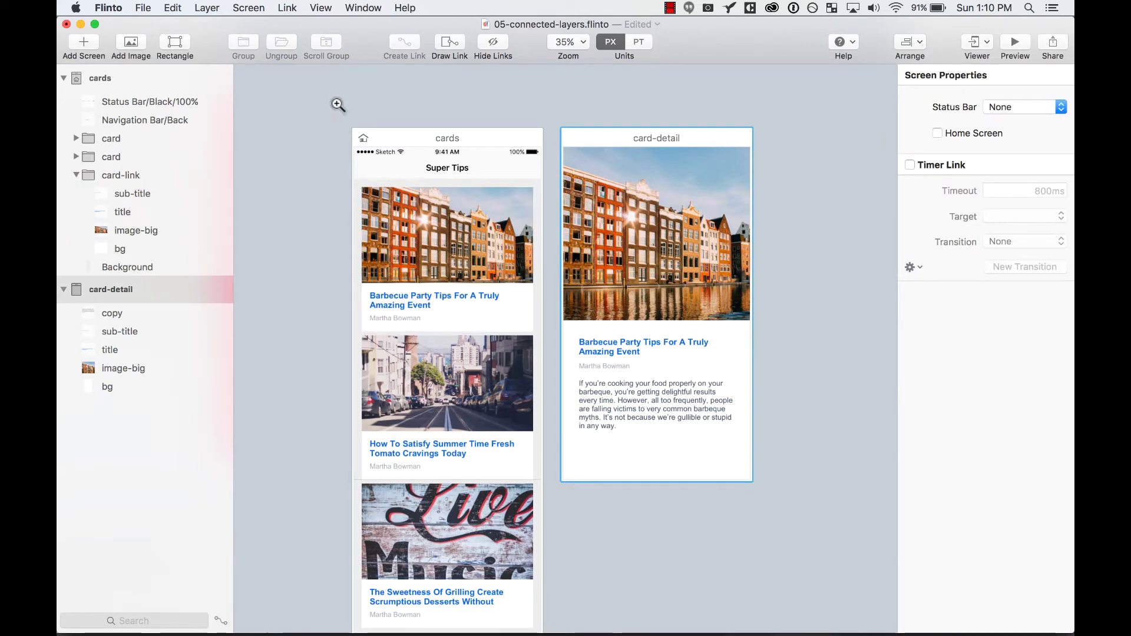
{"action": "left_click_drag", "start_coordinate": [337, 105], "coordinate": [834, 538]}
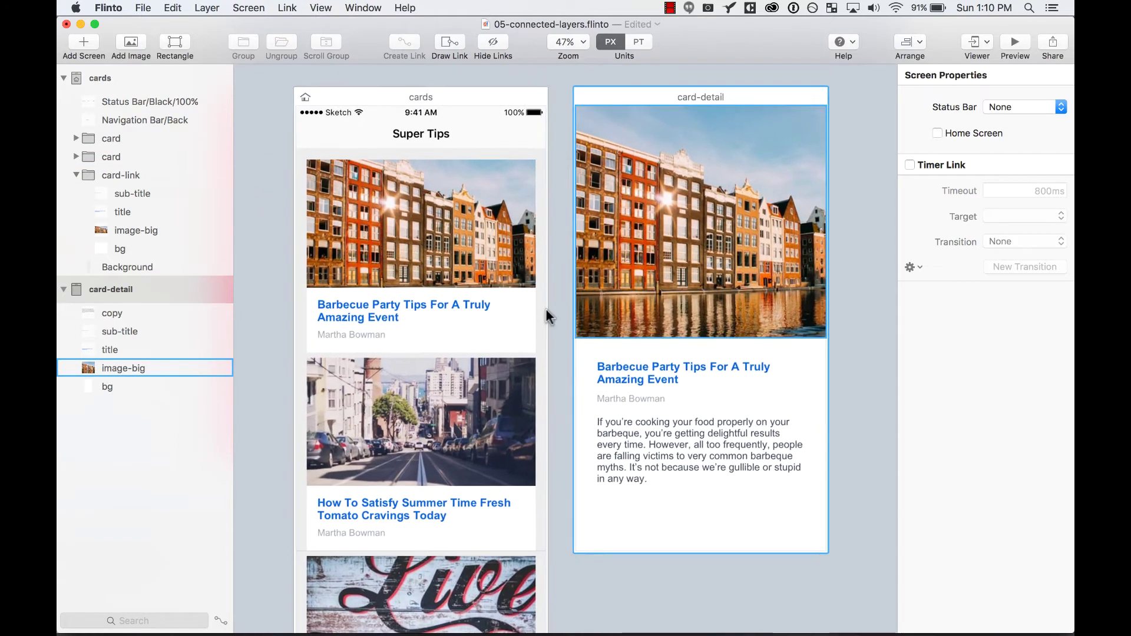
{"action": "left_click", "coordinate": [479, 228]}
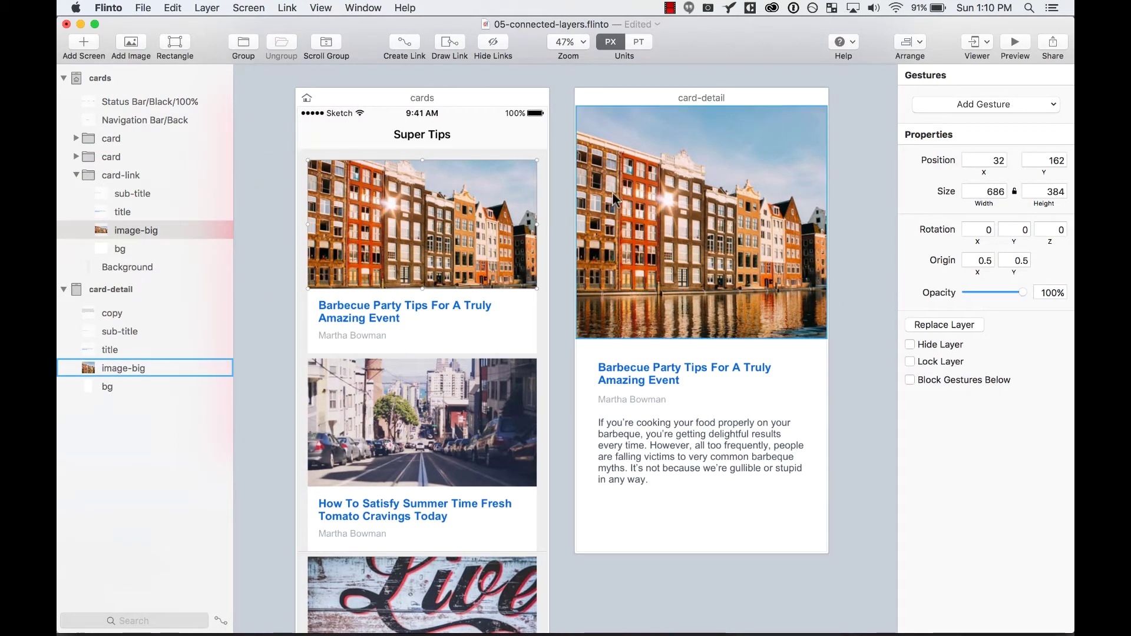
{"action": "left_click", "coordinate": [585, 83]}
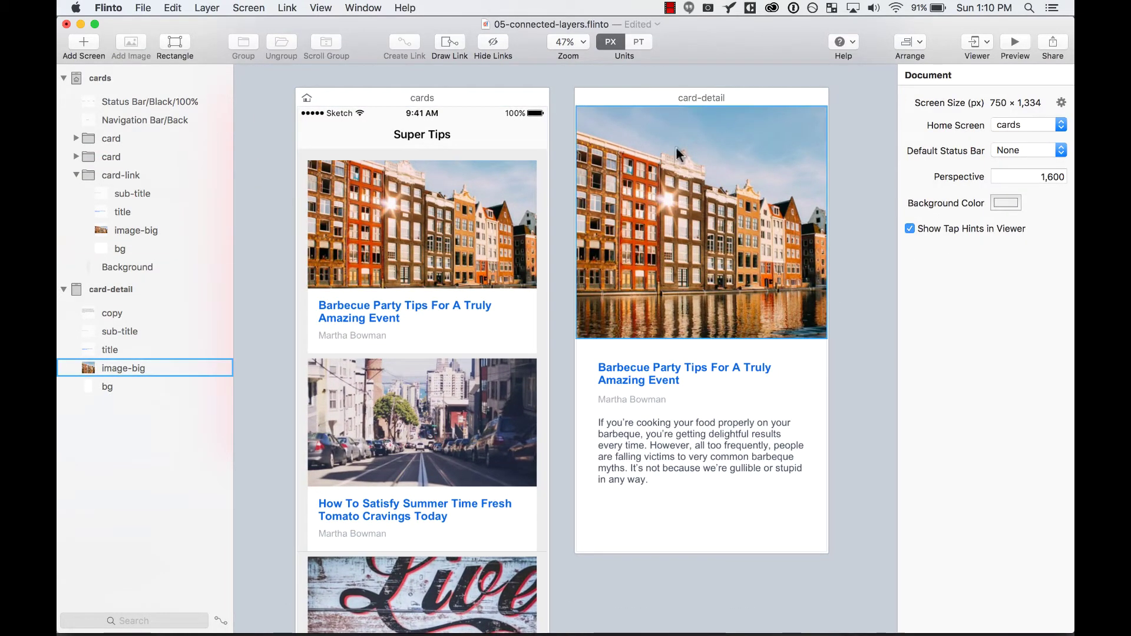
{"action": "left_click", "coordinate": [702, 95]}
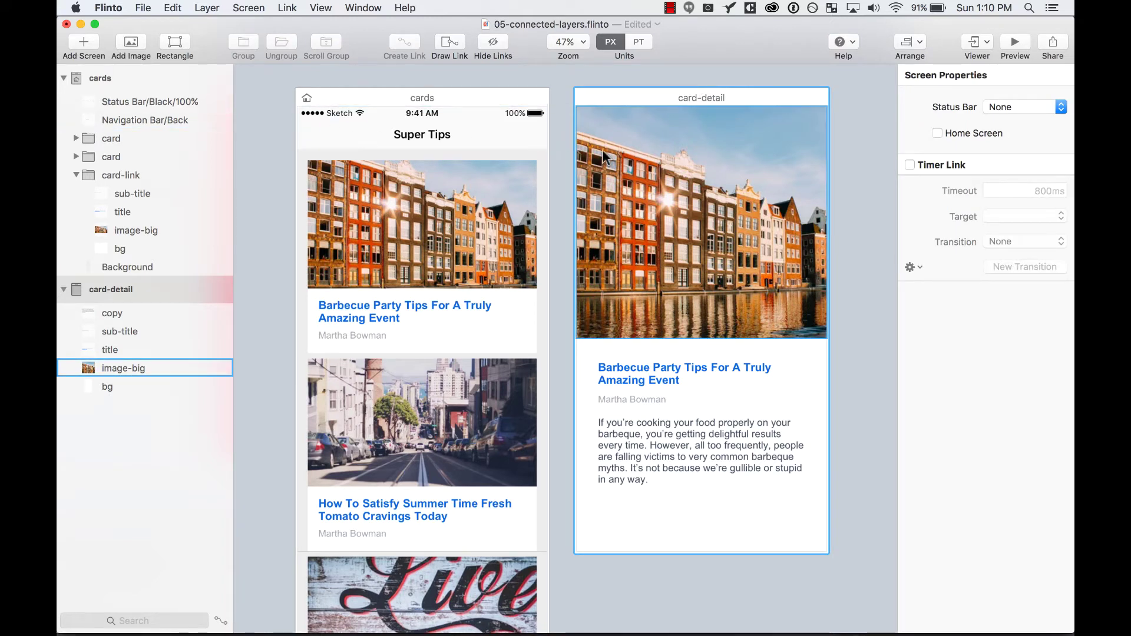
{"action": "left_click", "coordinate": [452, 223]}
{"action": "left_click", "coordinate": [593, 219]}
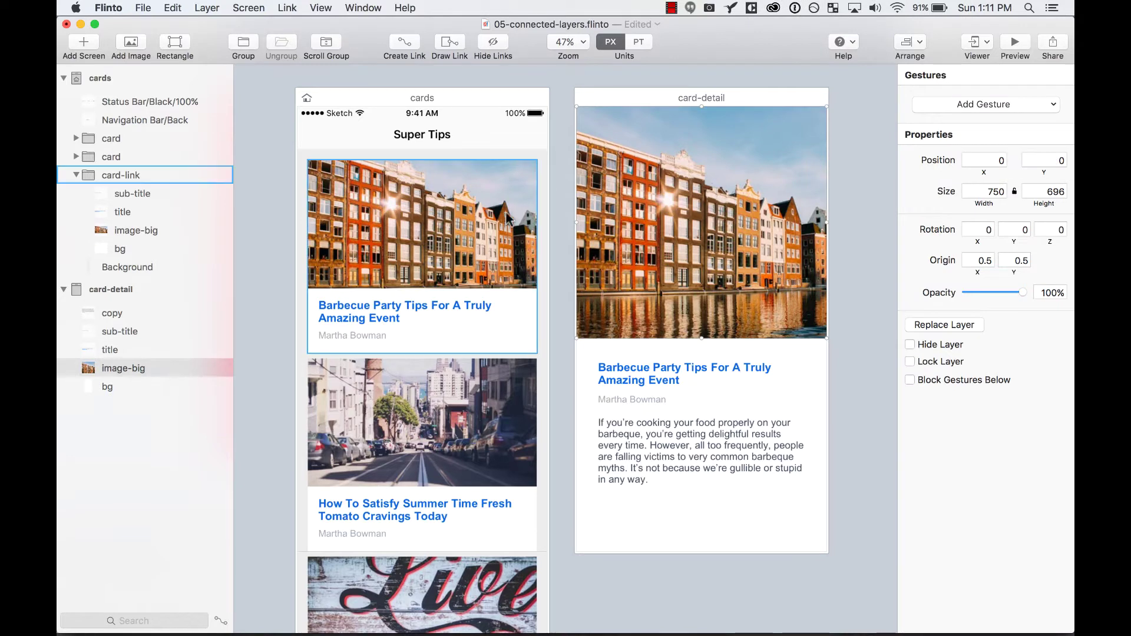
{"action": "left_click", "coordinate": [434, 306]}
{"action": "left_click", "coordinate": [674, 367]}
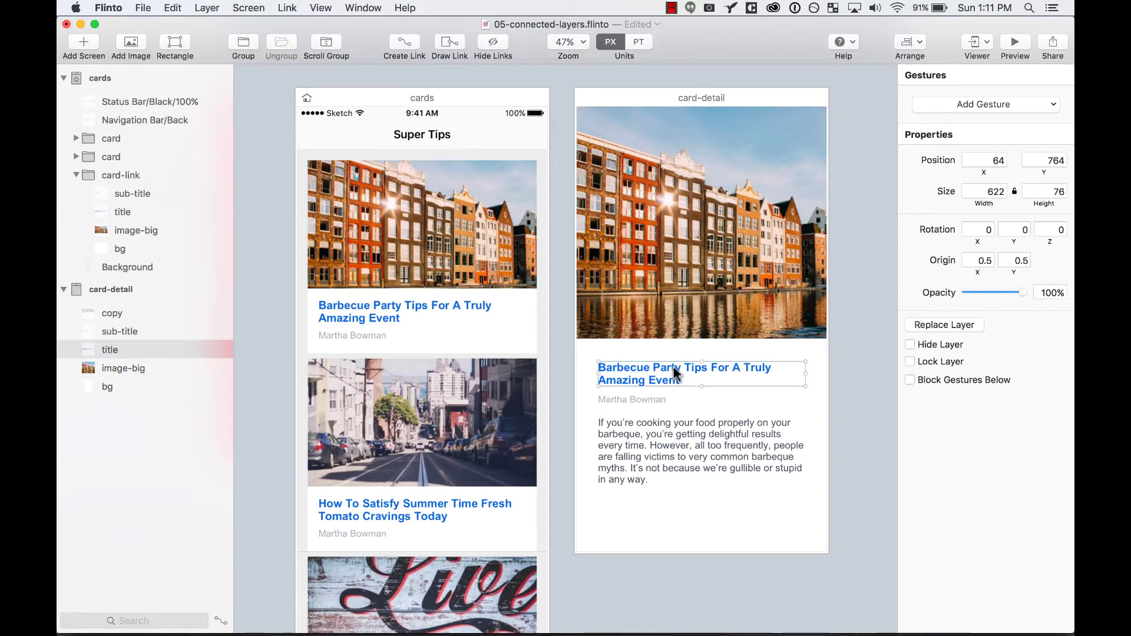
{"action": "left_click", "coordinate": [867, 151]}
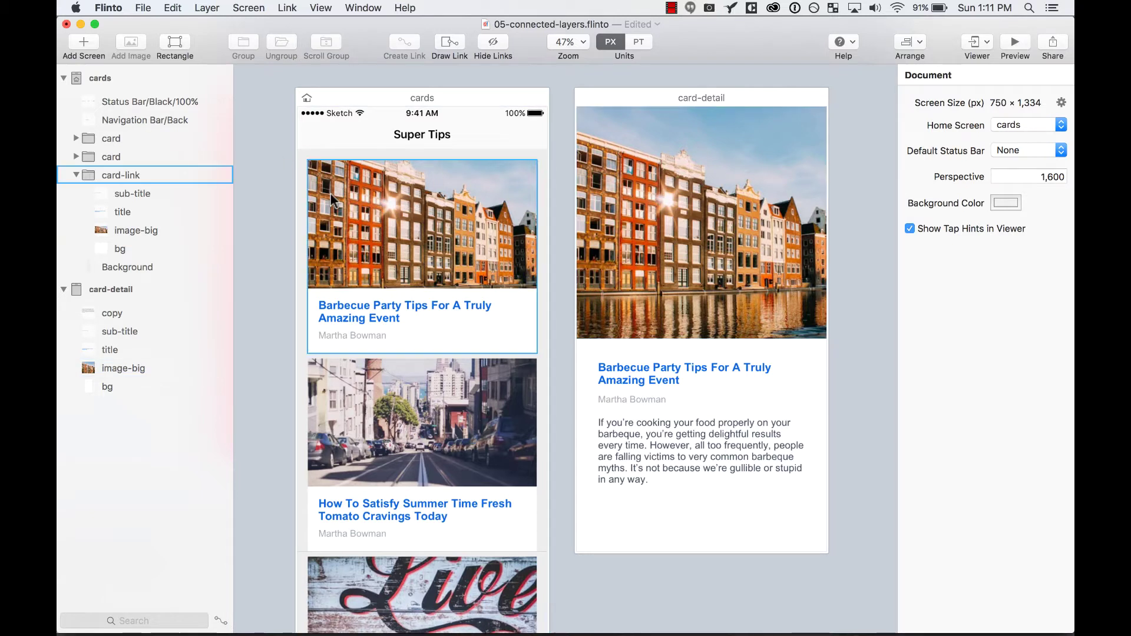
Step: Give the first card's card-link a Tap gesture targeting card-detail and start a new transition
{"action": "left_click", "coordinate": [409, 239]}
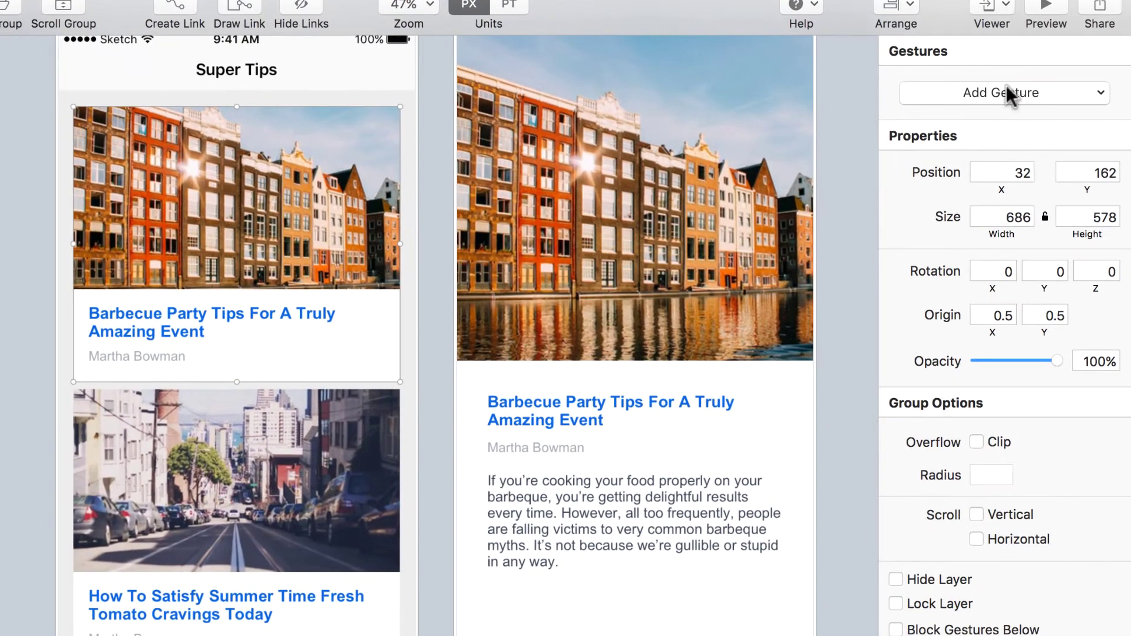
{"action": "left_click", "coordinate": [988, 102]}
{"action": "left_click", "coordinate": [992, 124]}
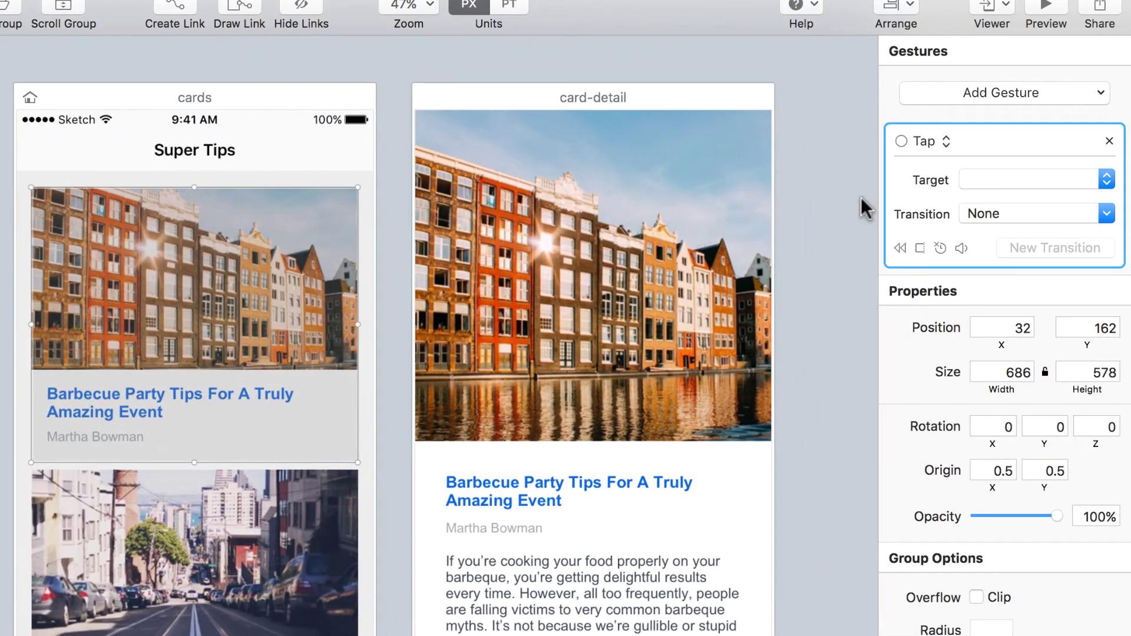
{"action": "left_click", "coordinate": [977, 179]}
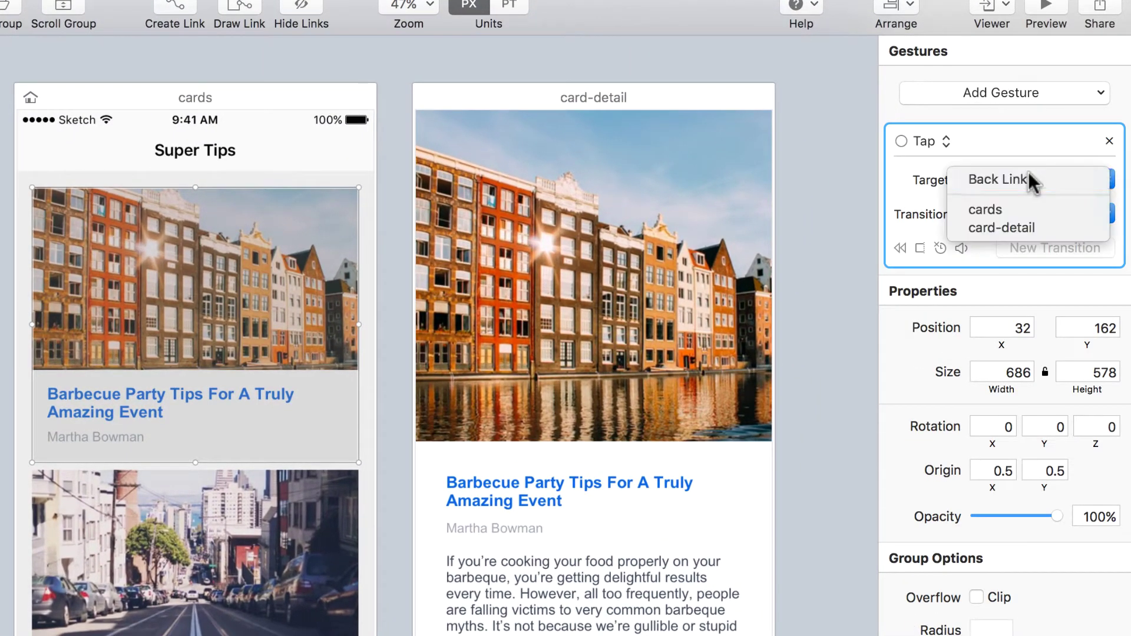
{"action": "left_click", "coordinate": [1048, 224]}
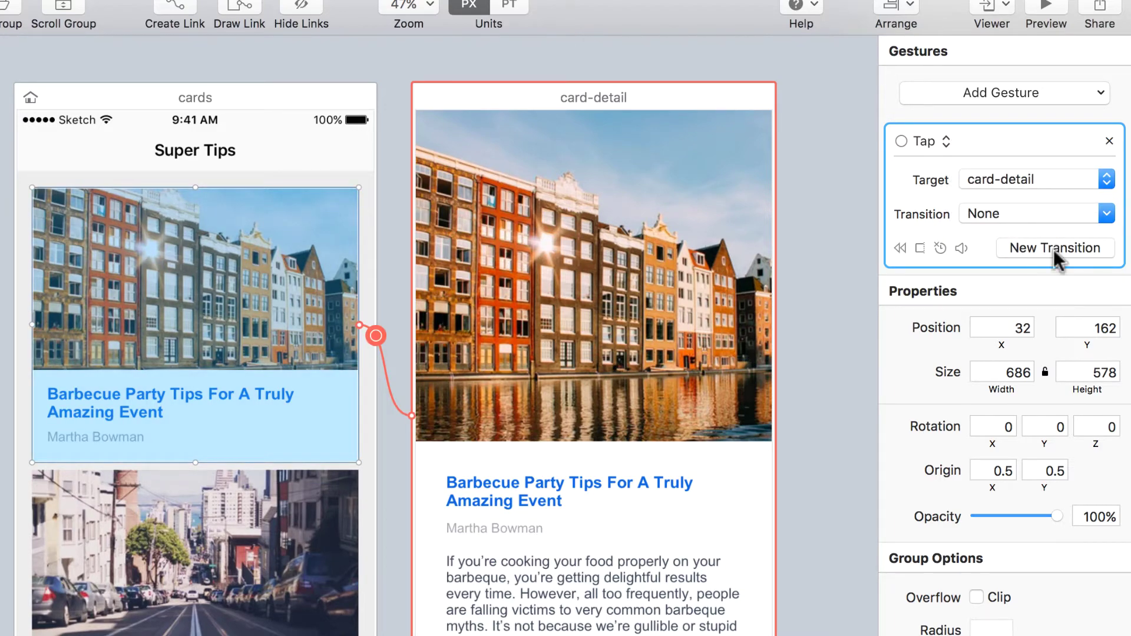
{"action": "left_click", "coordinate": [1053, 246]}
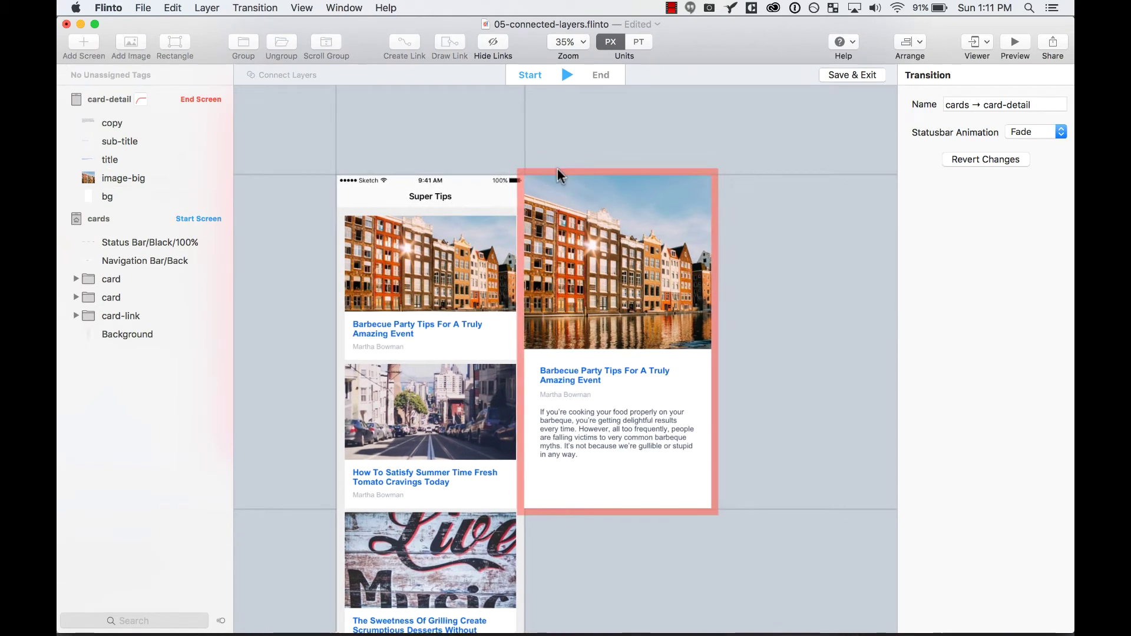
Step: Move the card-detail end screen to Position 0,0 over the cards screen
{"action": "left_click", "coordinate": [584, 162]}
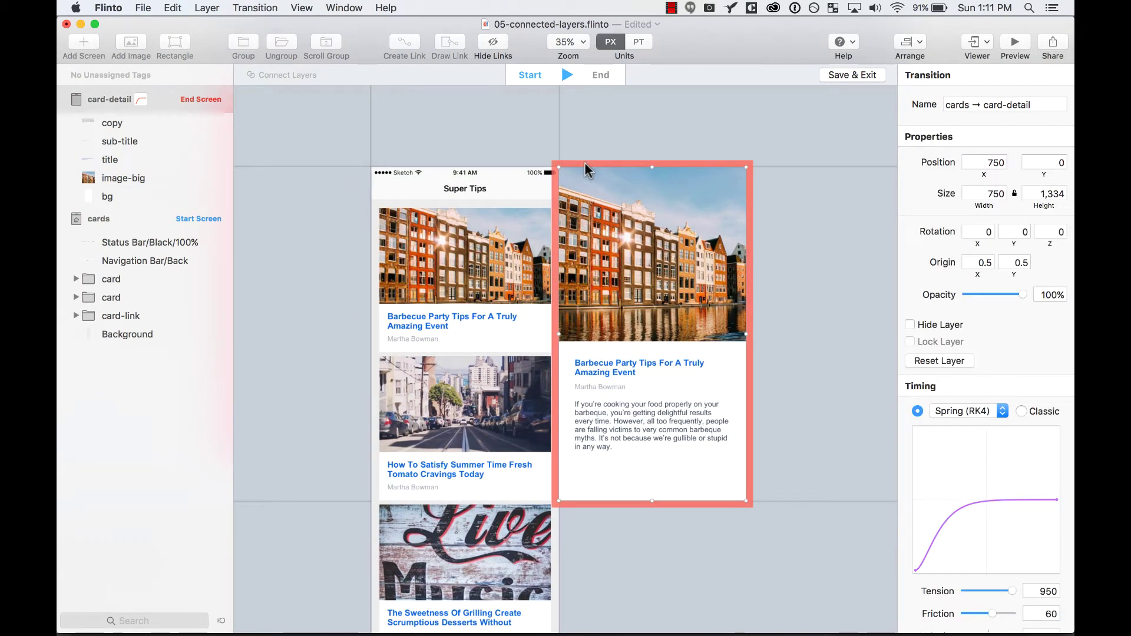
{"action": "left_click_drag", "start_coordinate": [584, 162], "coordinate": [398, 170]}
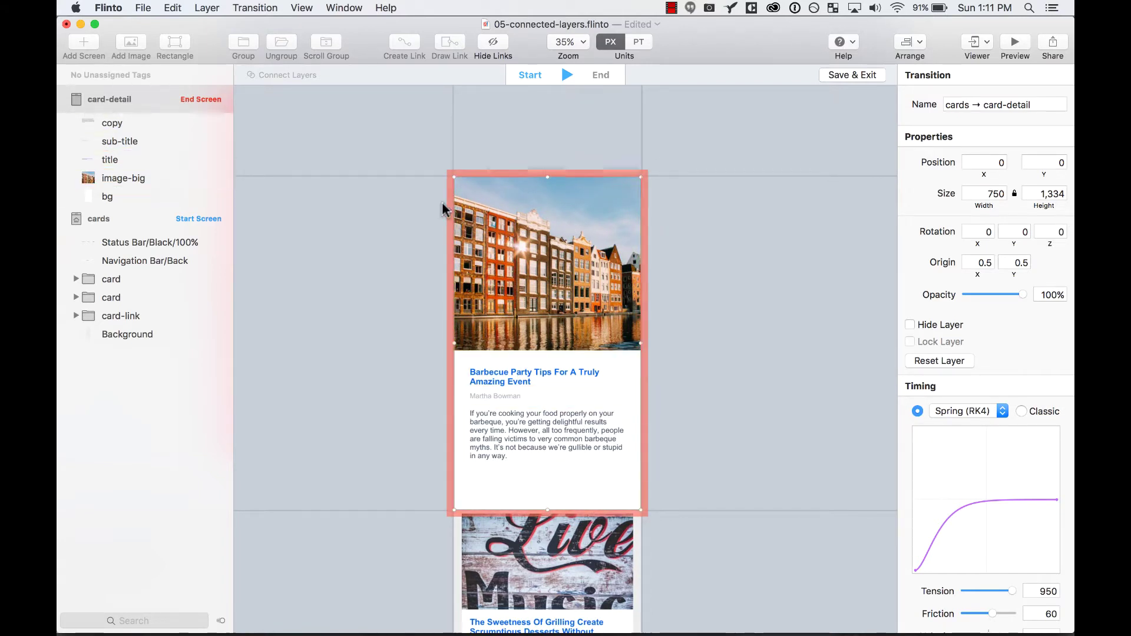
{"action": "left_click", "coordinate": [726, 344]}
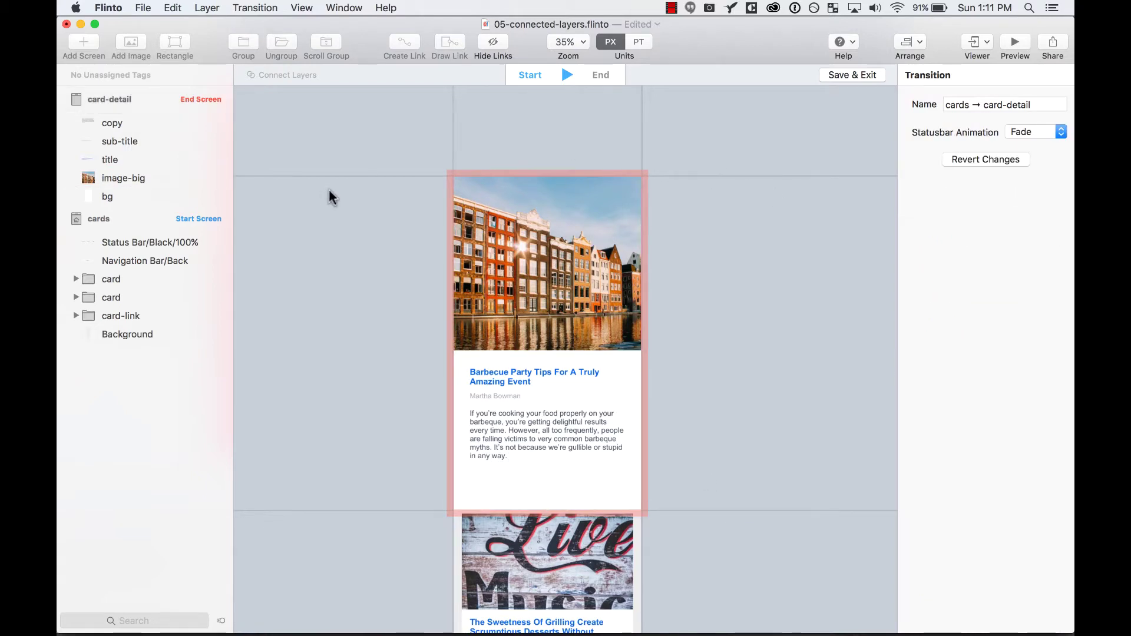
{"action": "scroll", "coordinate": [329, 189], "scroll_direction": "down", "scroll_amount": 2}
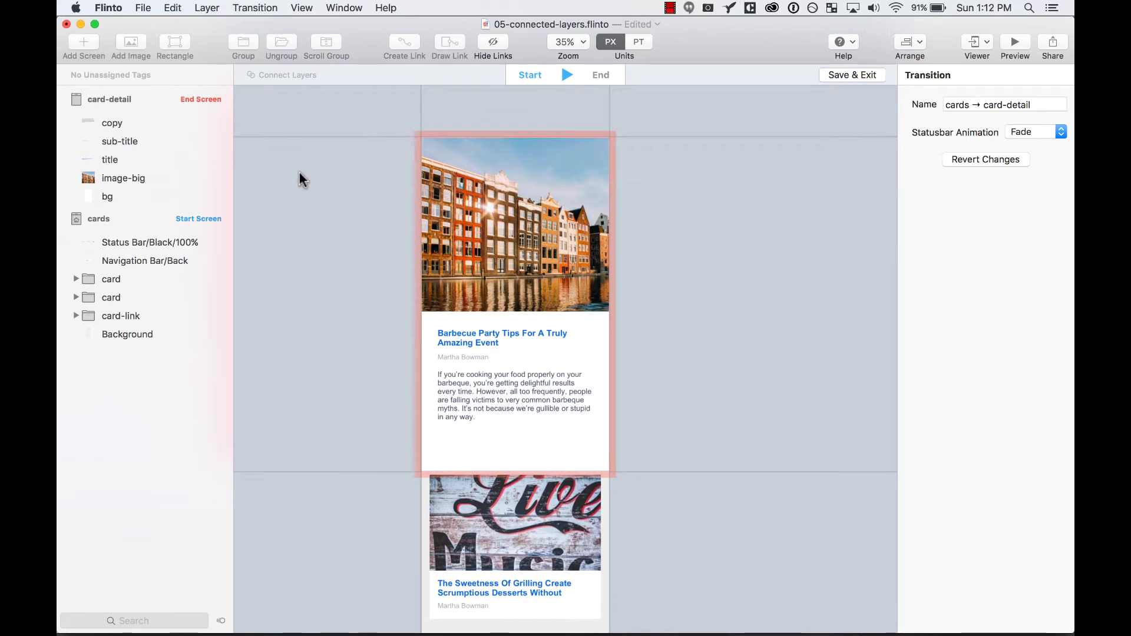
Step: Connect the card-link and card-detail image-big layers
{"action": "left_click", "coordinate": [76, 316]}
{"action": "left_click", "coordinate": [137, 145]}
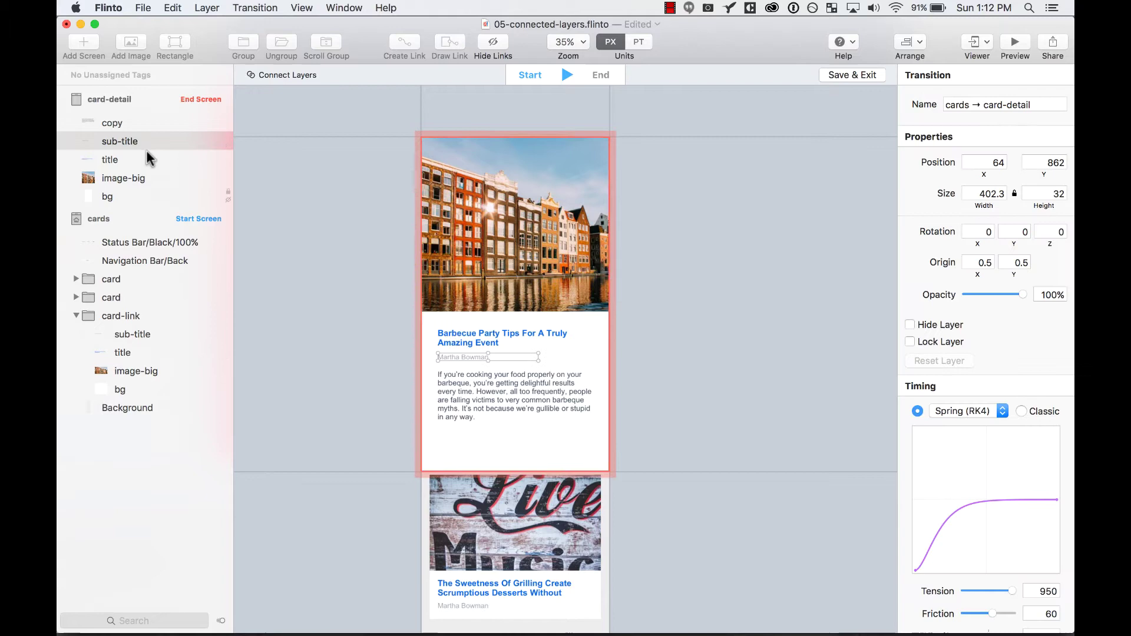
{"action": "left_click", "coordinate": [147, 164]}
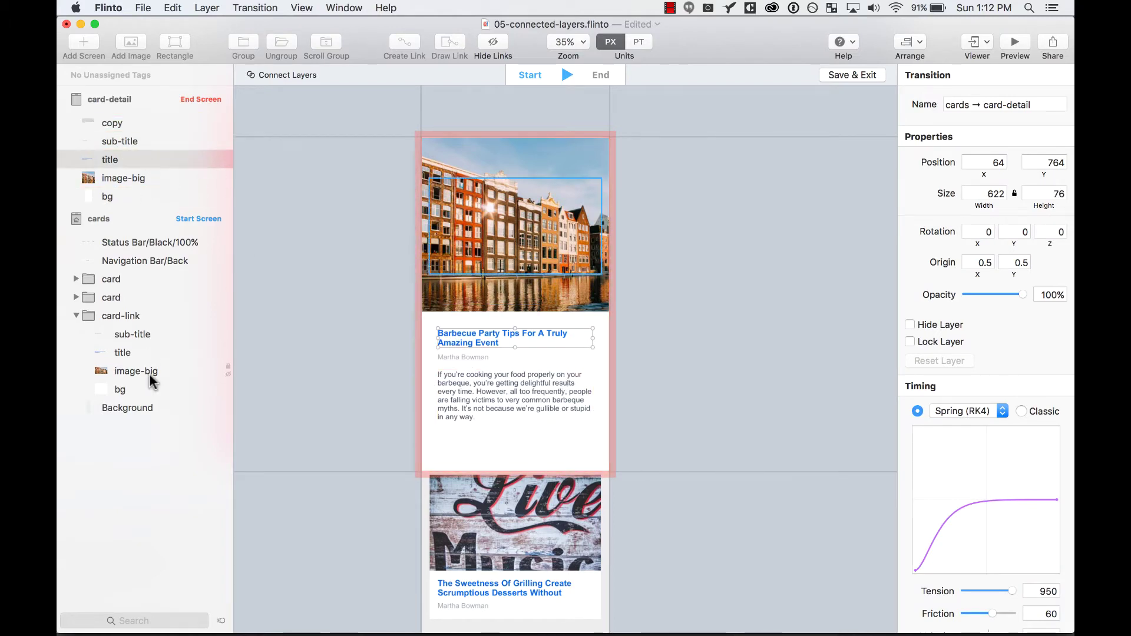
{"action": "left_click", "coordinate": [150, 374]}
{"action": "left_click", "coordinate": [163, 175]}
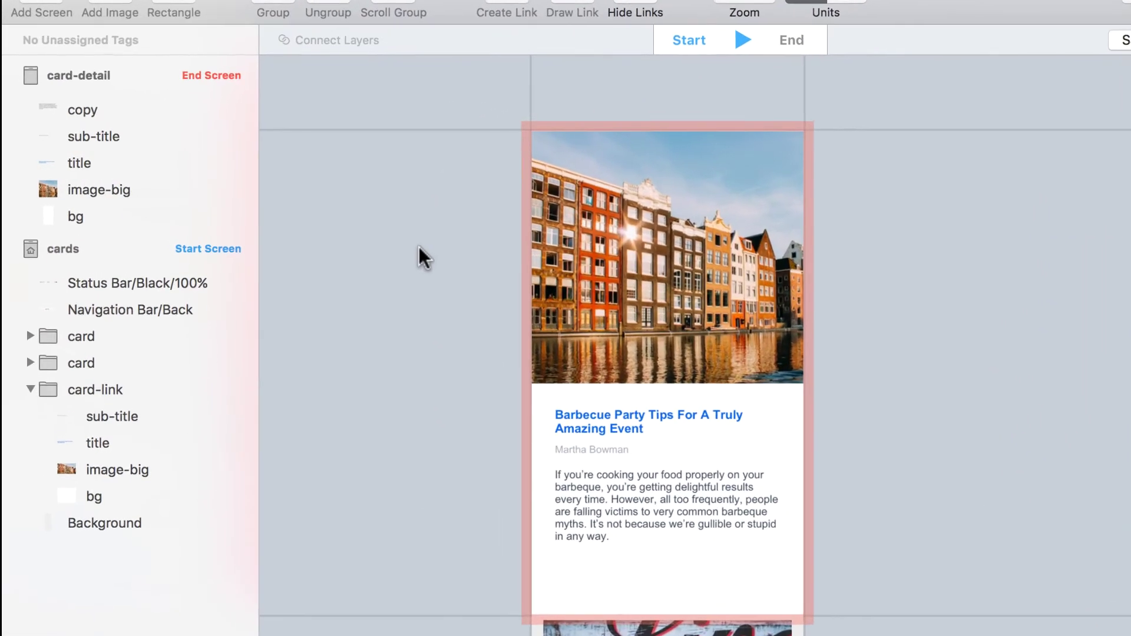
{"action": "left_click", "coordinate": [243, 205]}
{"action": "left_click", "coordinate": [175, 189]}
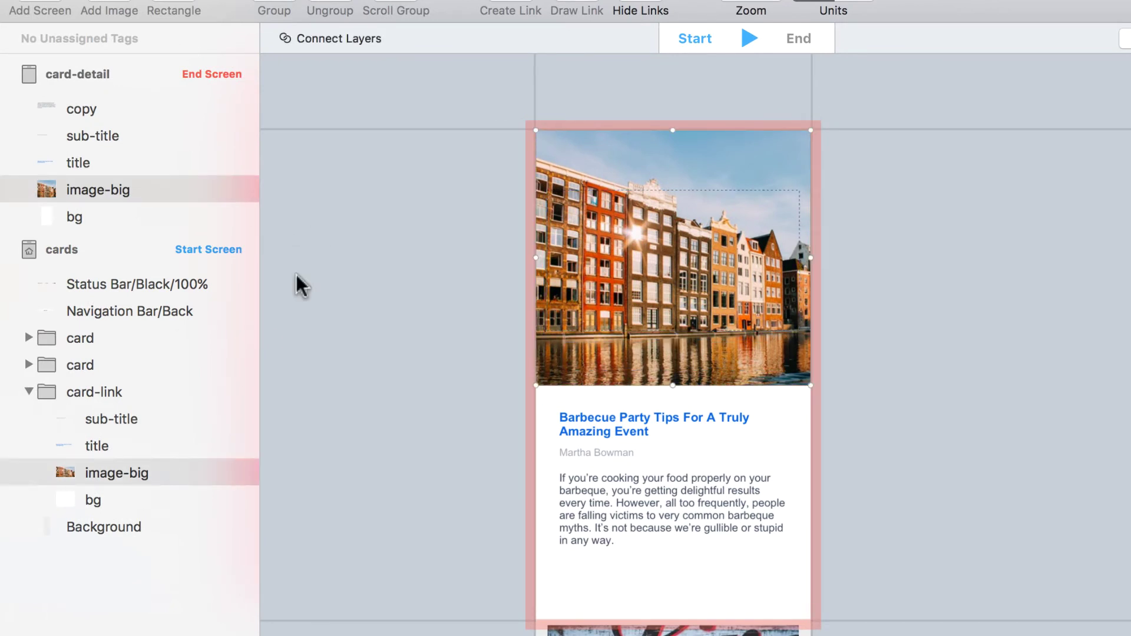
{"action": "left_click", "coordinate": [327, 37]}
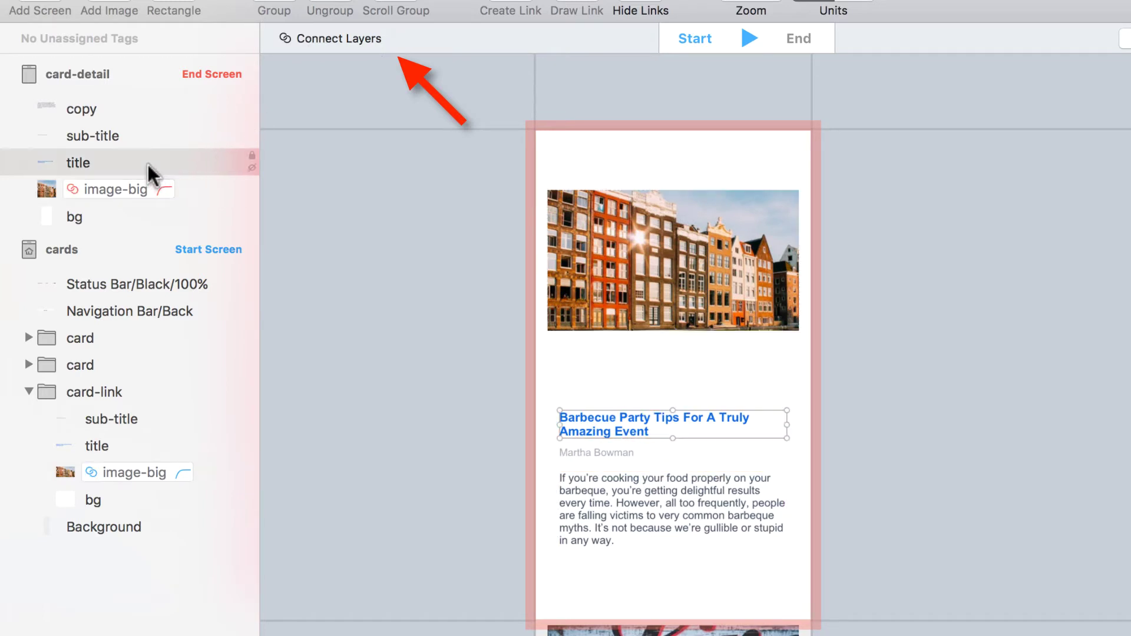
Step: Connect the matching title layers and the matching sub-title layers between both screens
{"action": "left_click", "coordinate": [147, 165]}
{"action": "left_click", "coordinate": [117, 448], "text": "shift"}
{"action": "left_click", "coordinate": [335, 36]}
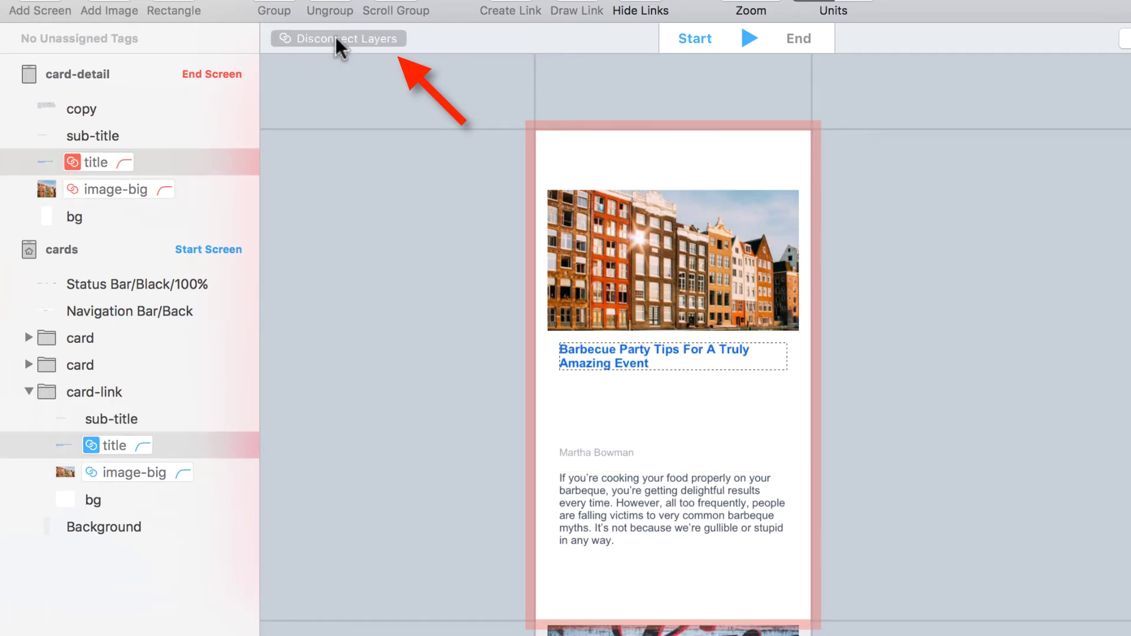
{"action": "left_click", "coordinate": [130, 136]}
{"action": "left_click", "coordinate": [126, 415], "text": "shift"}
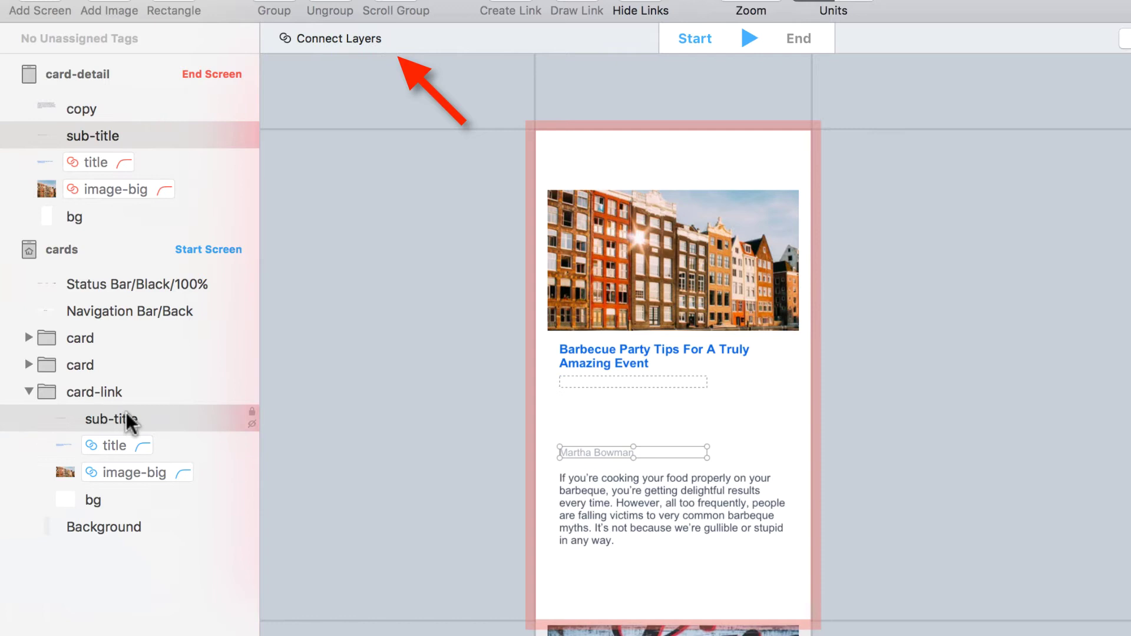
{"action": "left_click", "coordinate": [352, 35]}
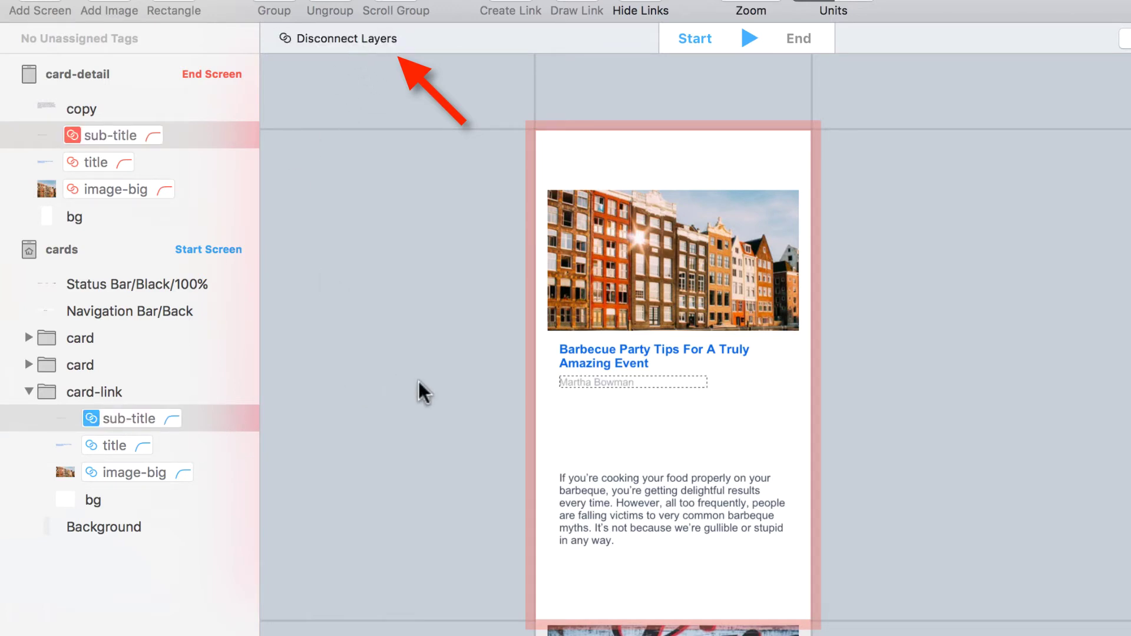
Step: Connect the card-detail bg layer with the card-link bg layer
{"action": "left_click", "coordinate": [389, 383]}
{"action": "left_click", "coordinate": [96, 216]}
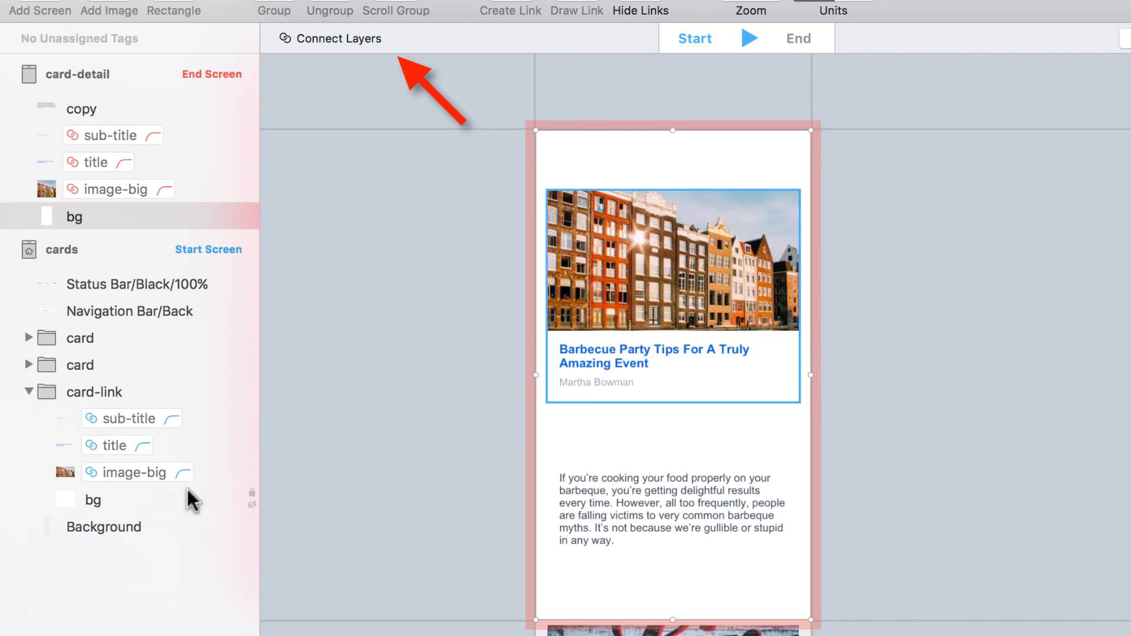
{"action": "left_click", "coordinate": [157, 503]}
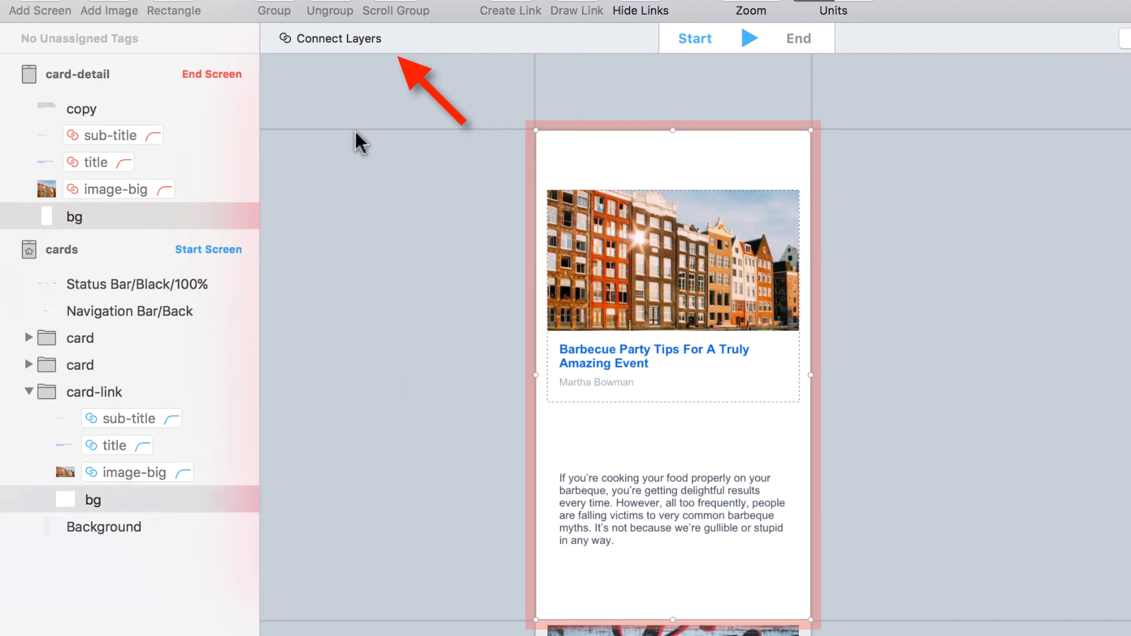
{"action": "left_click", "coordinate": [343, 35]}
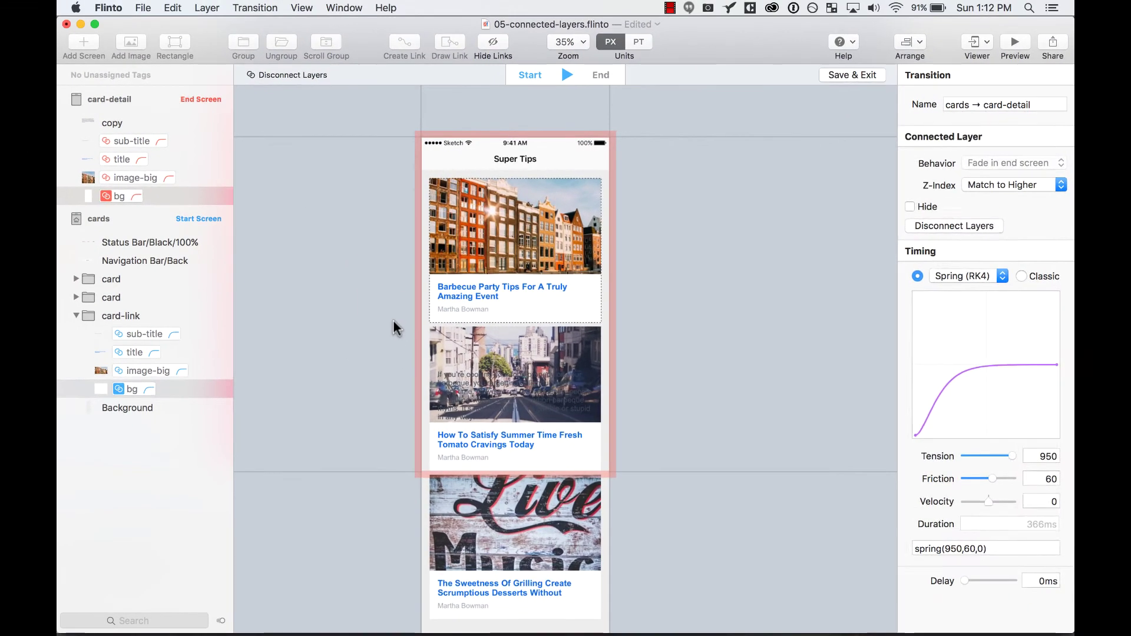
{"action": "left_click", "coordinate": [457, 328]}
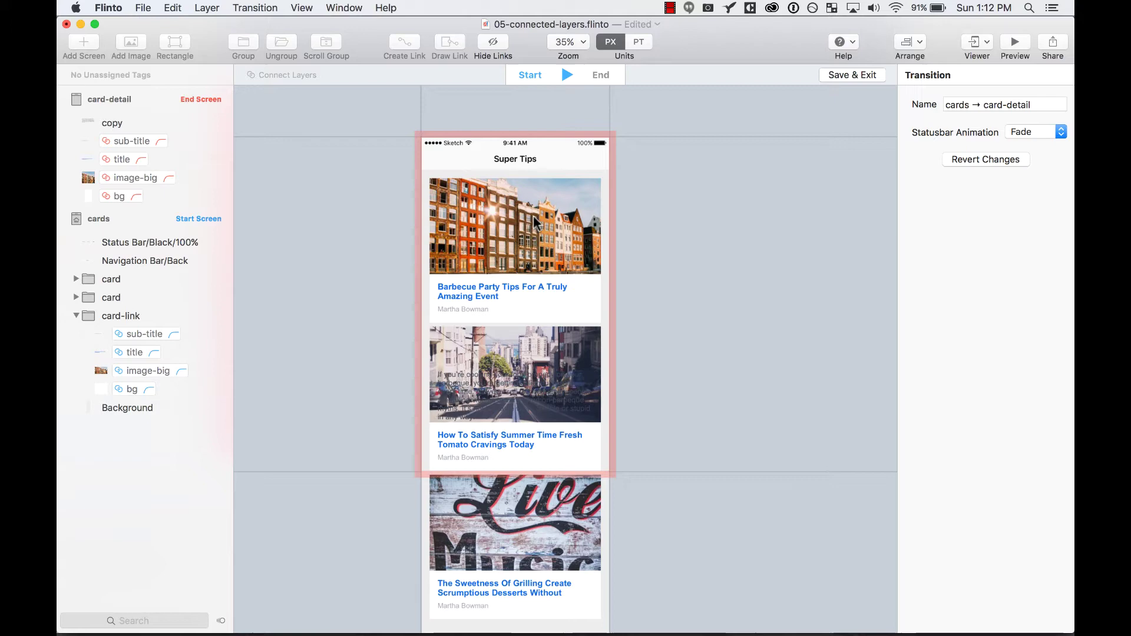
Step: Play the transition forward and back between cards and card-detail several times
{"action": "left_click", "coordinate": [565, 74]}
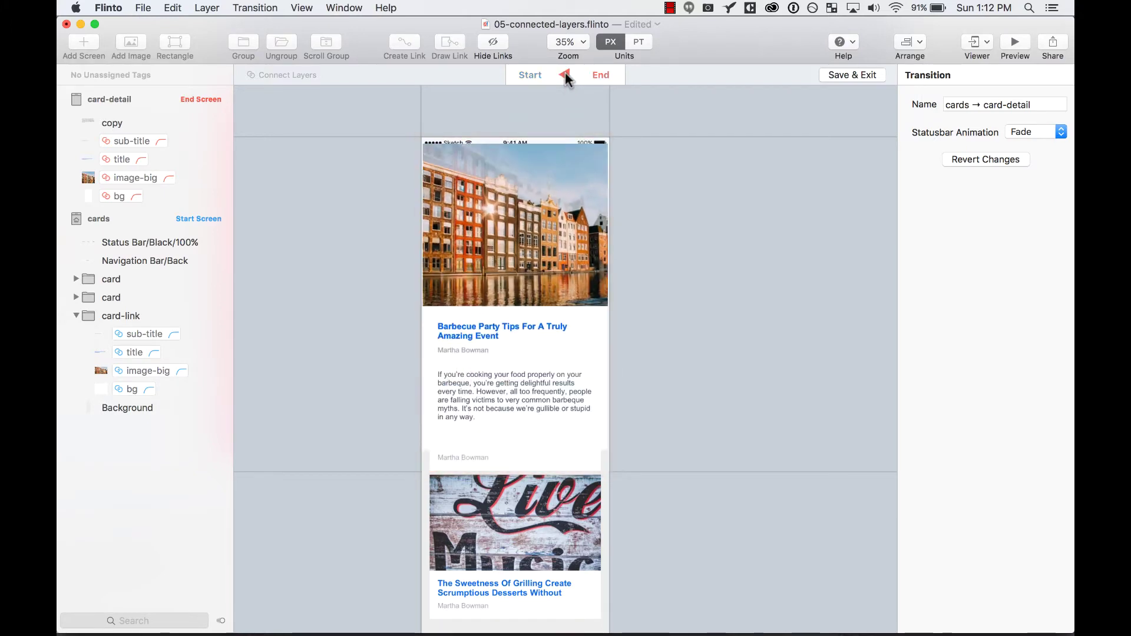
{"action": "left_click", "coordinate": [564, 74]}
{"action": "left_click", "coordinate": [565, 73]}
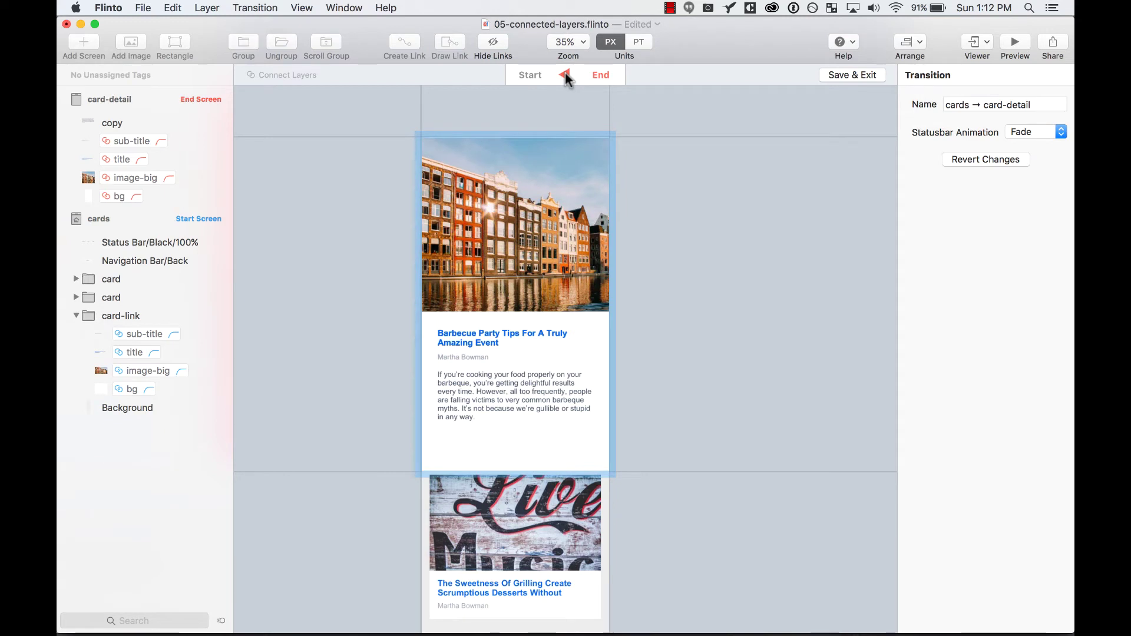
{"action": "left_click", "coordinate": [564, 74]}
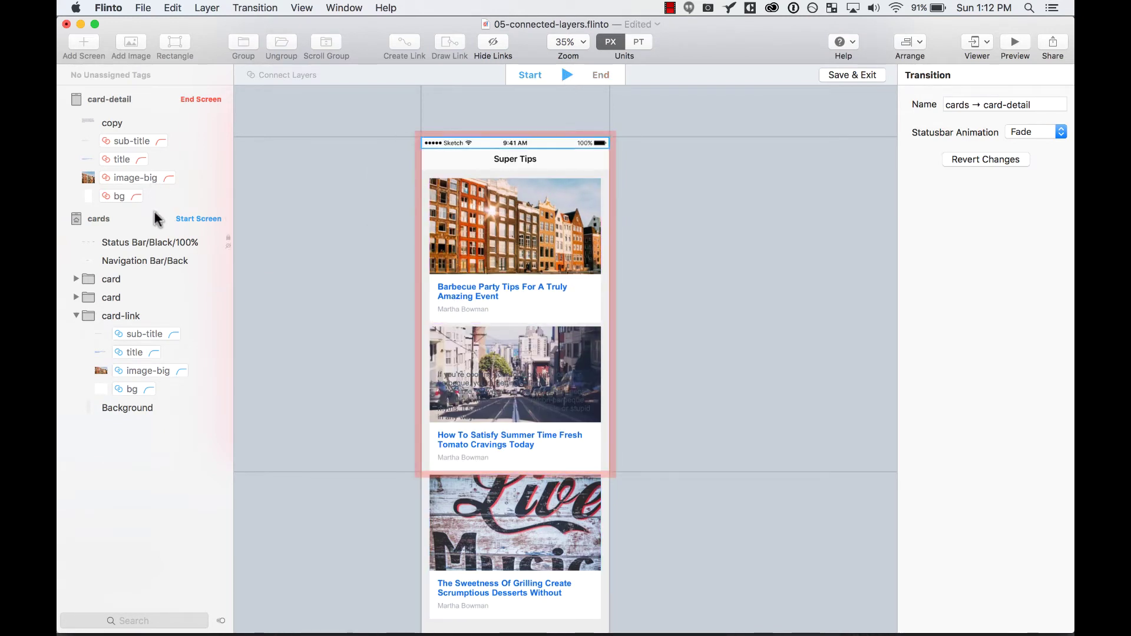
Step: Set the card-detail body copy to 0% opacity and lower it to Y 1,023, then view the end state
{"action": "key", "text": "super+plus"}
{"action": "left_click", "coordinate": [397, 442]}
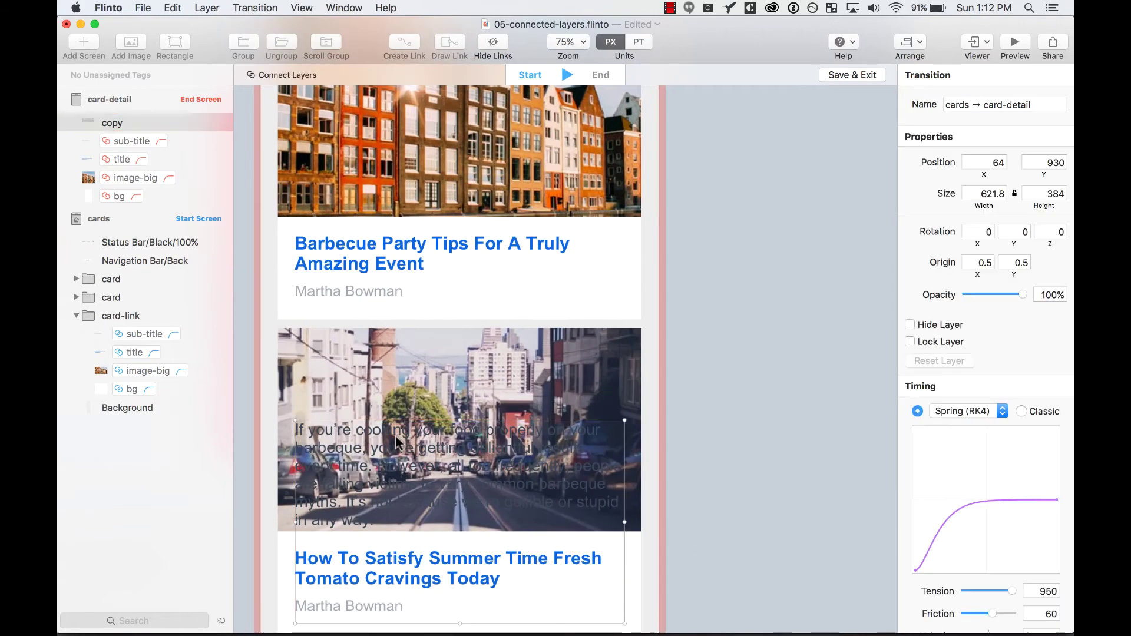
{"action": "key", "text": "super+minus"}
{"action": "scroll", "coordinate": [397, 445], "scroll_direction": "up", "scroll_amount": 3}
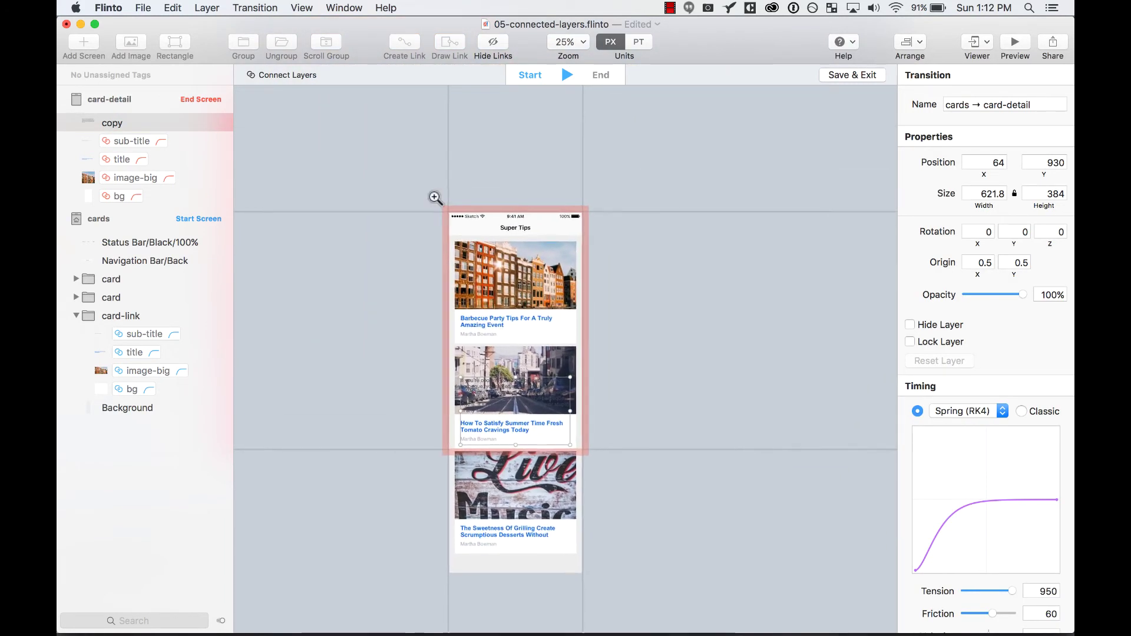
{"action": "key", "text": "super+plus"}
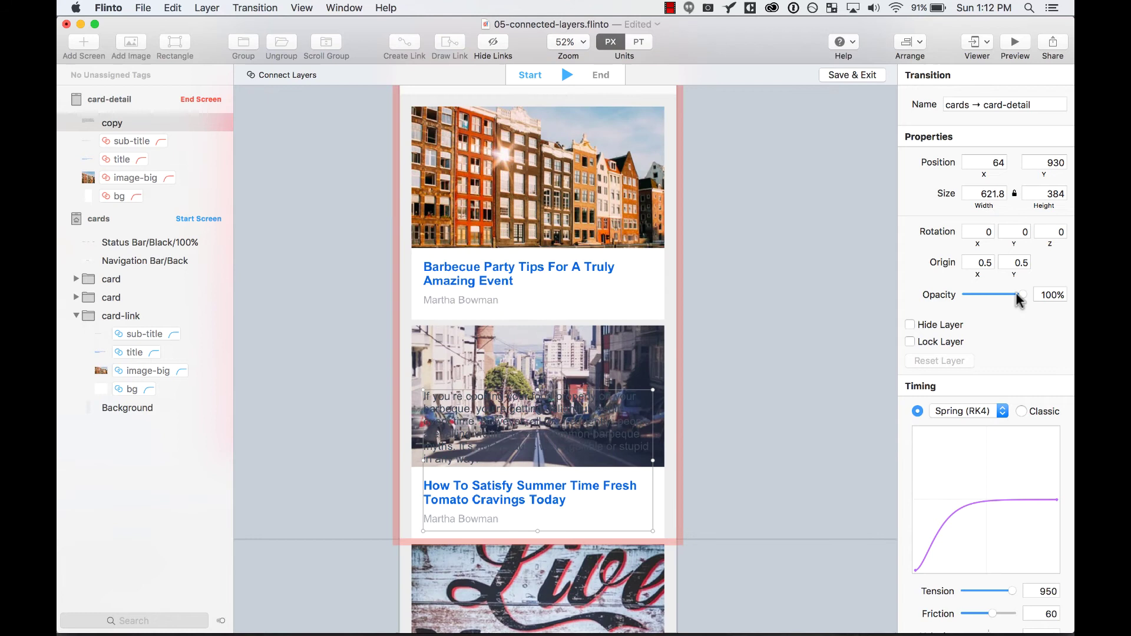
{"action": "left_click_drag", "start_coordinate": [1023, 294], "coordinate": [958, 301]}
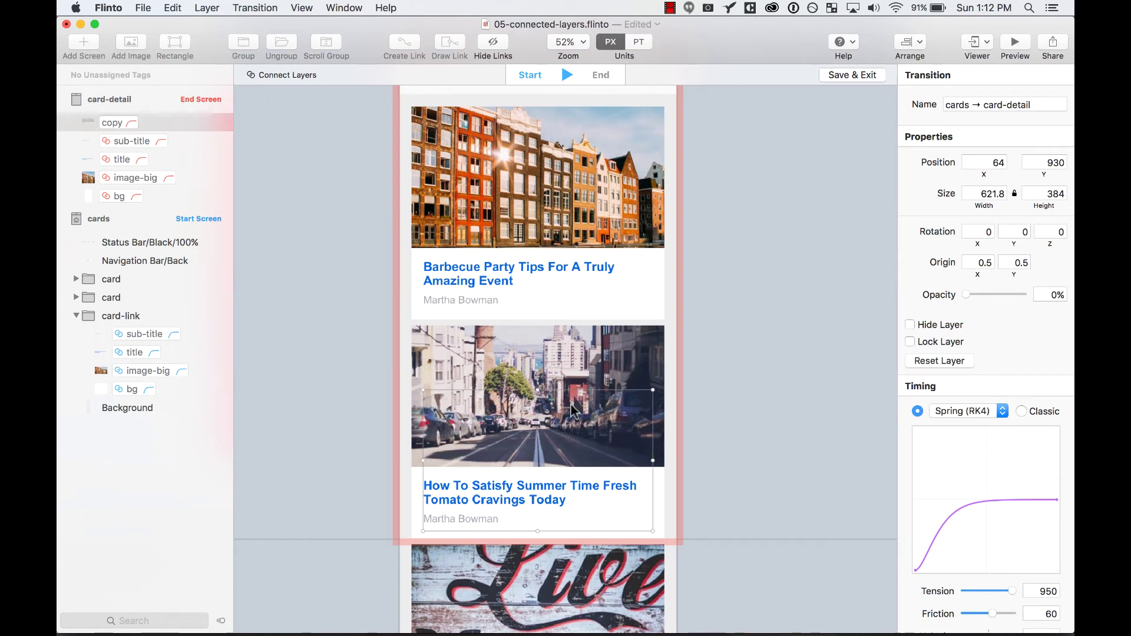
{"action": "left_click_drag", "start_coordinate": [574, 408], "coordinate": [568, 437]}
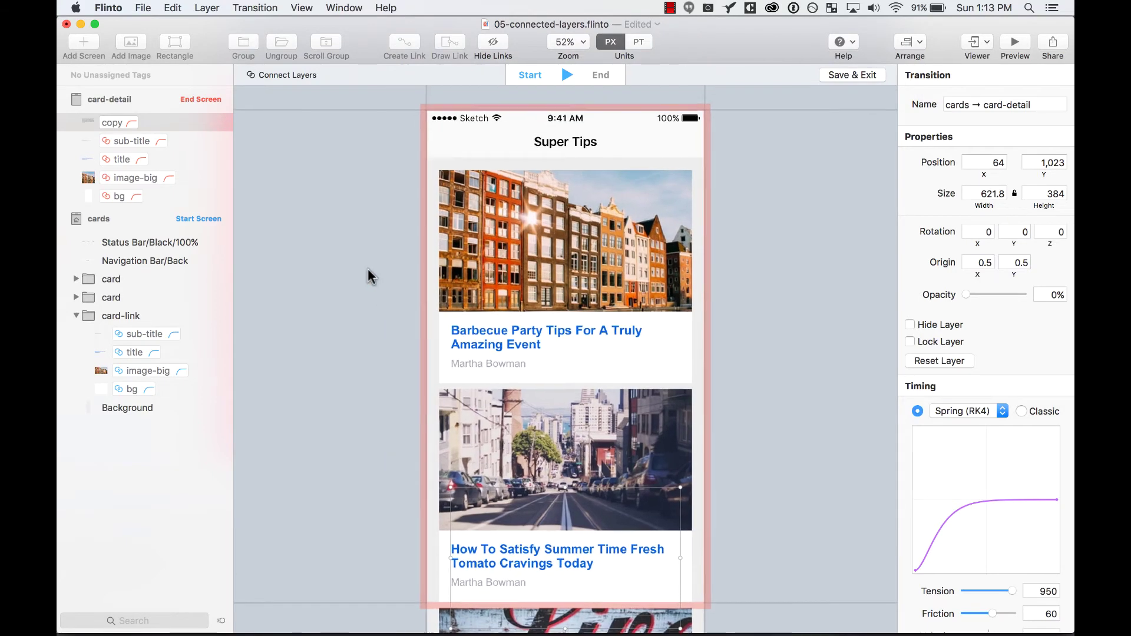
{"action": "key", "text": "super+minus"}
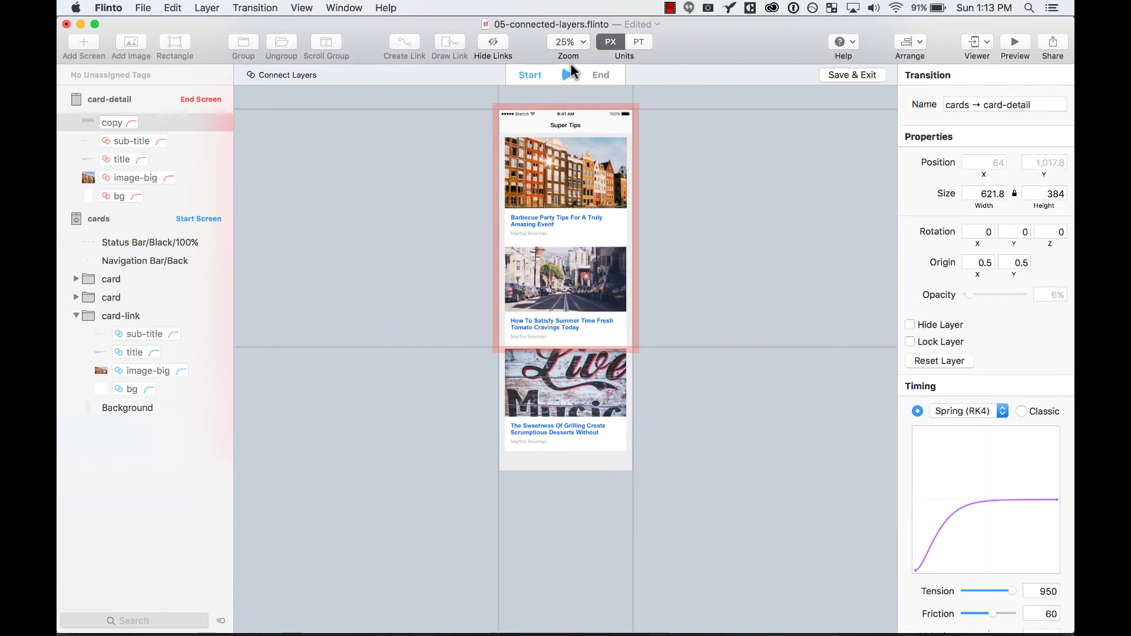
{"action": "left_click", "coordinate": [567, 75]}
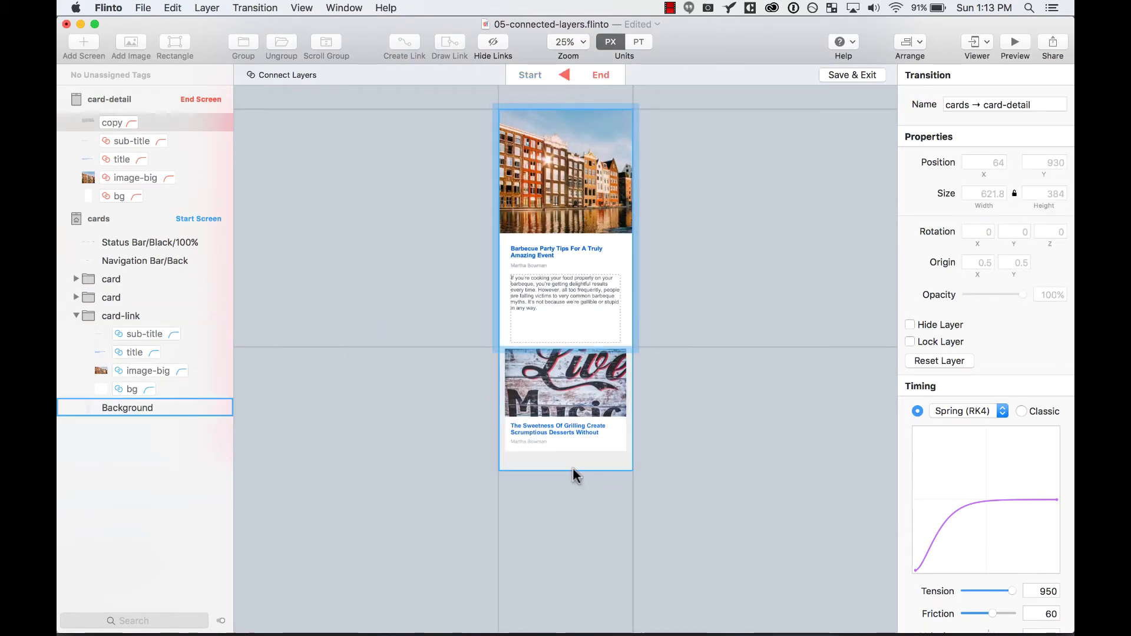
Step: Connect the other card layers between the cards and card-detail screens
{"action": "left_click", "coordinate": [566, 321]}
{"action": "key", "text": "super+l"}
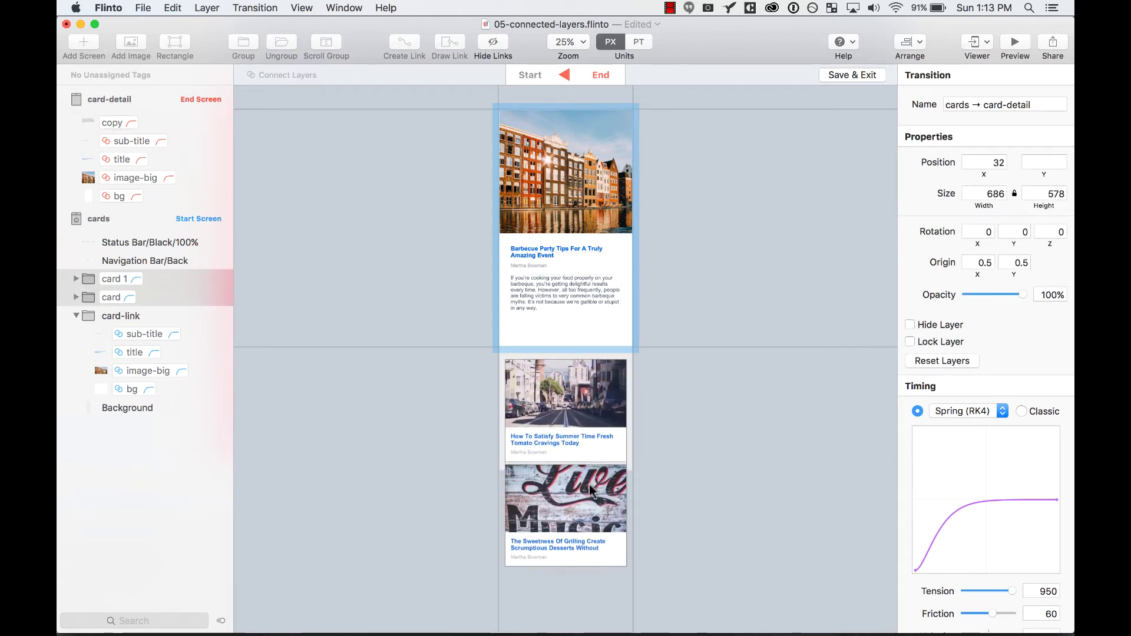
{"action": "key", "text": "super+equal"}
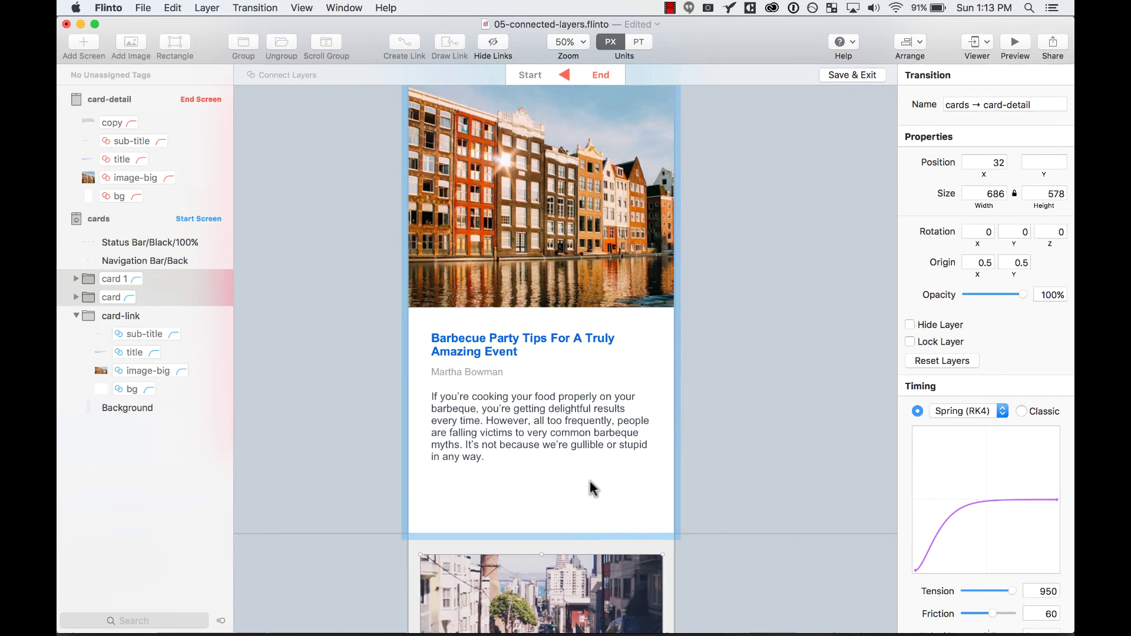
Step: Reset the transition to its start state and replay the card expanding
{"action": "left_click", "coordinate": [590, 488]}
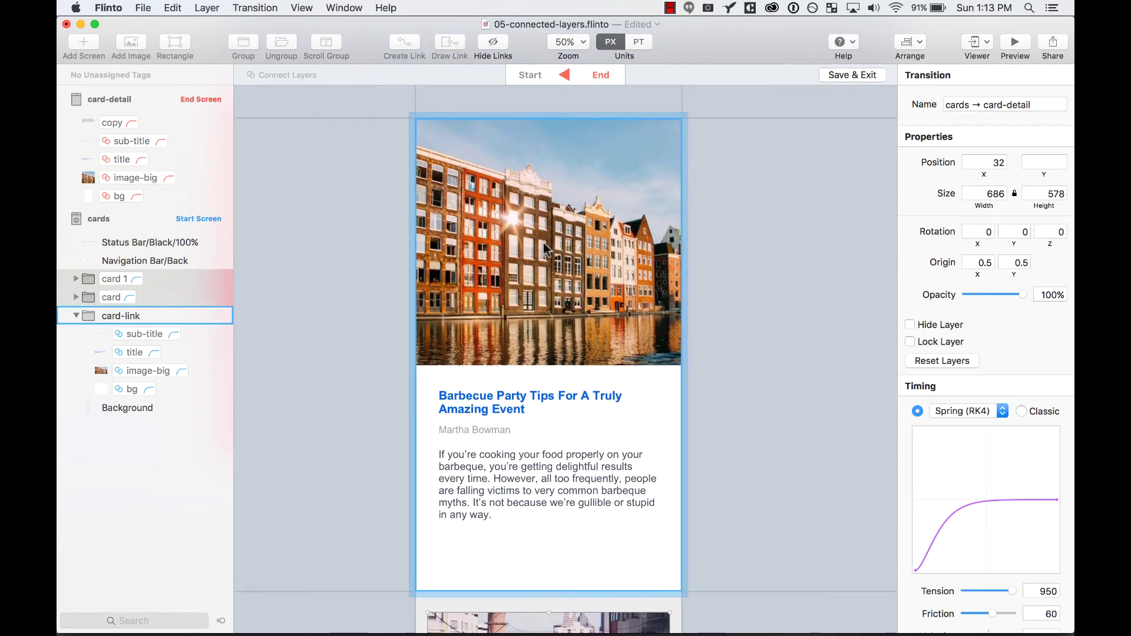
{"action": "left_click", "coordinate": [566, 75]}
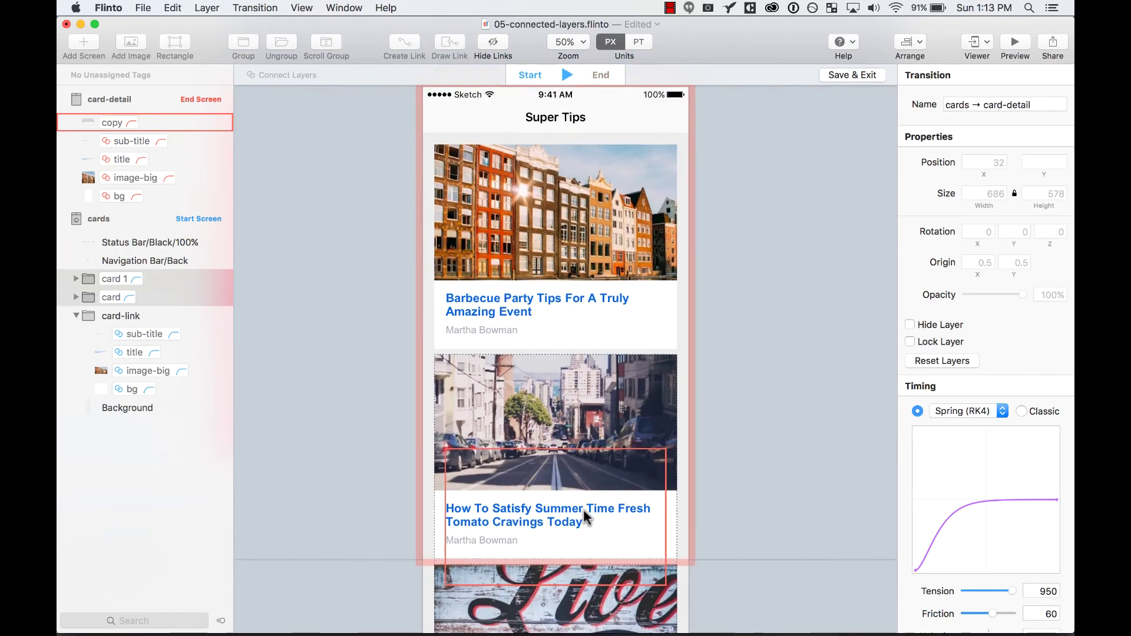
{"action": "key", "text": "super+minus"}
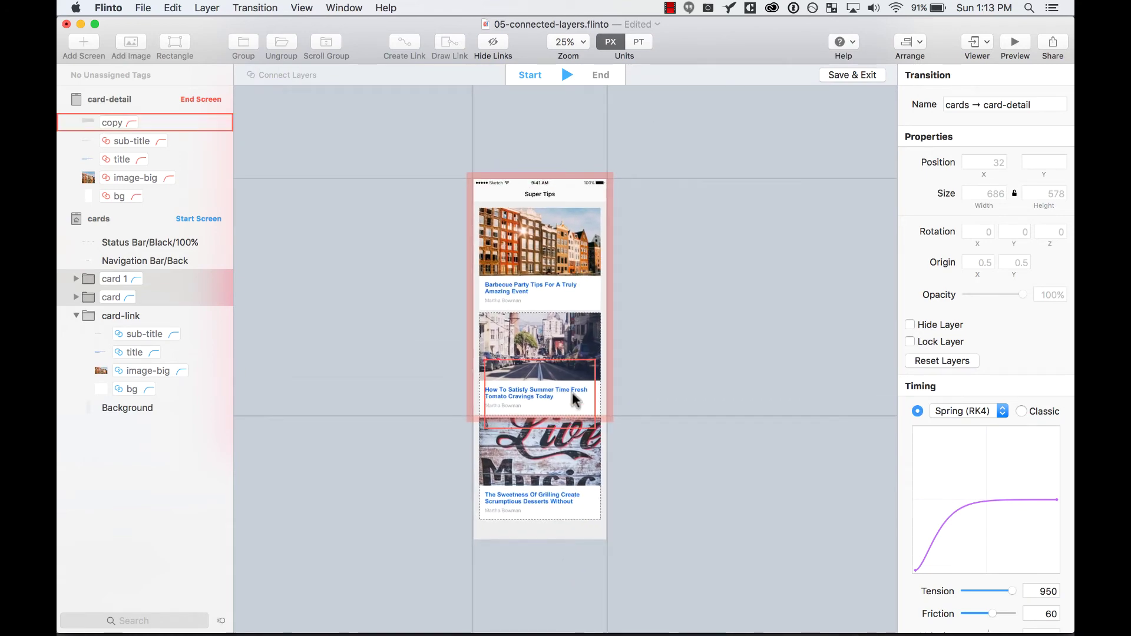
{"action": "left_click", "coordinate": [571, 76]}
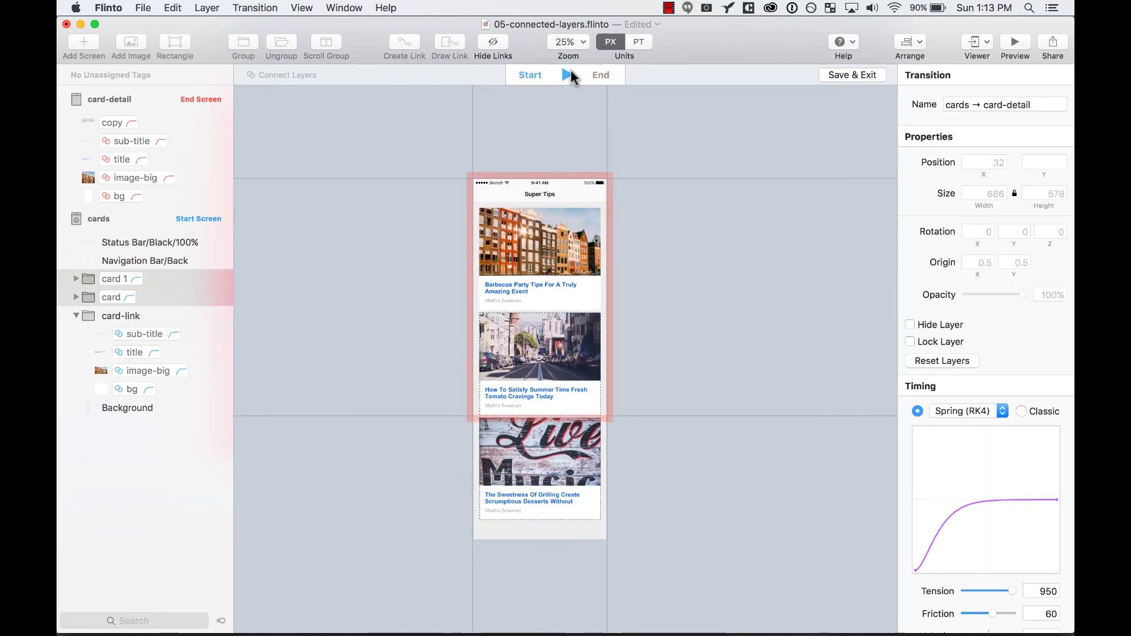
{"action": "key", "text": "super+equal"}
{"action": "scroll", "coordinate": [620, 273], "scroll_direction": "up", "scroll_amount": 3}
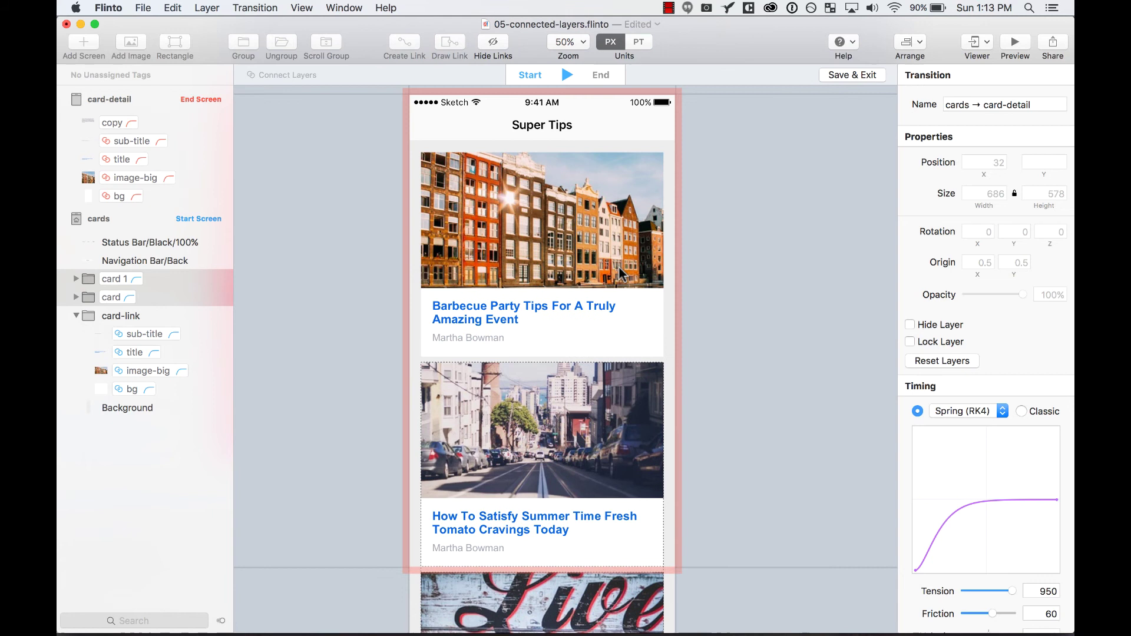
{"action": "scroll", "coordinate": [620, 273], "scroll_direction": "up", "scroll_amount": 1}
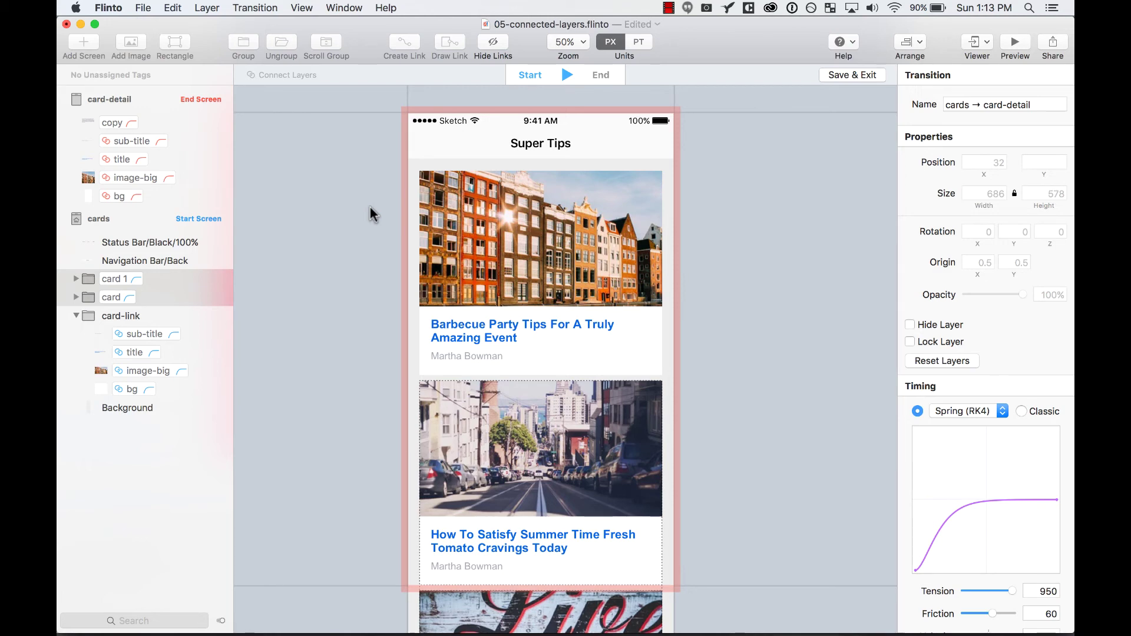
Step: Save the transition, then give the card-detail image-big a Tap gesture targeting Back Link
{"action": "left_click", "coordinate": [853, 75]}
{"action": "left_click", "coordinate": [626, 94]}
{"action": "left_click", "coordinate": [637, 203]}
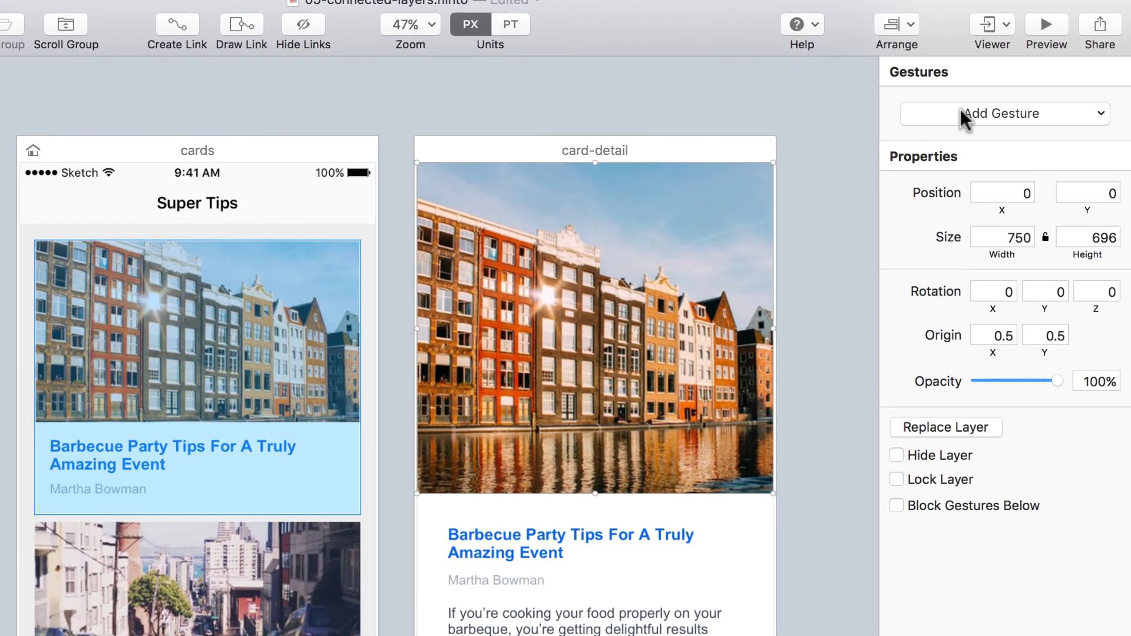
{"action": "left_click", "coordinate": [962, 112]}
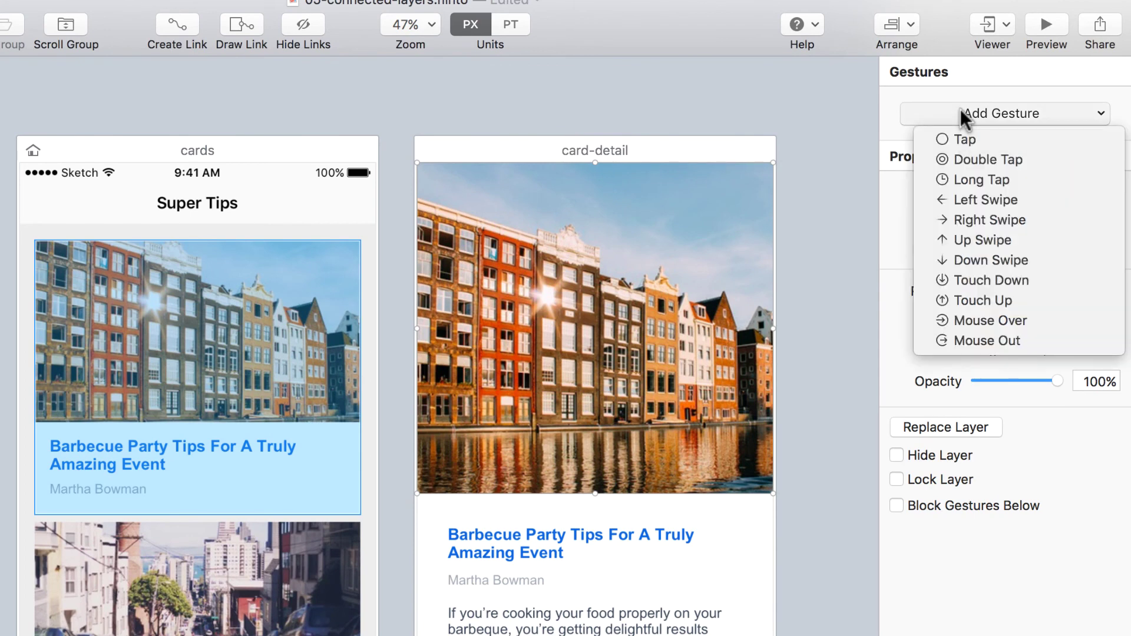
{"action": "left_click", "coordinate": [961, 135]}
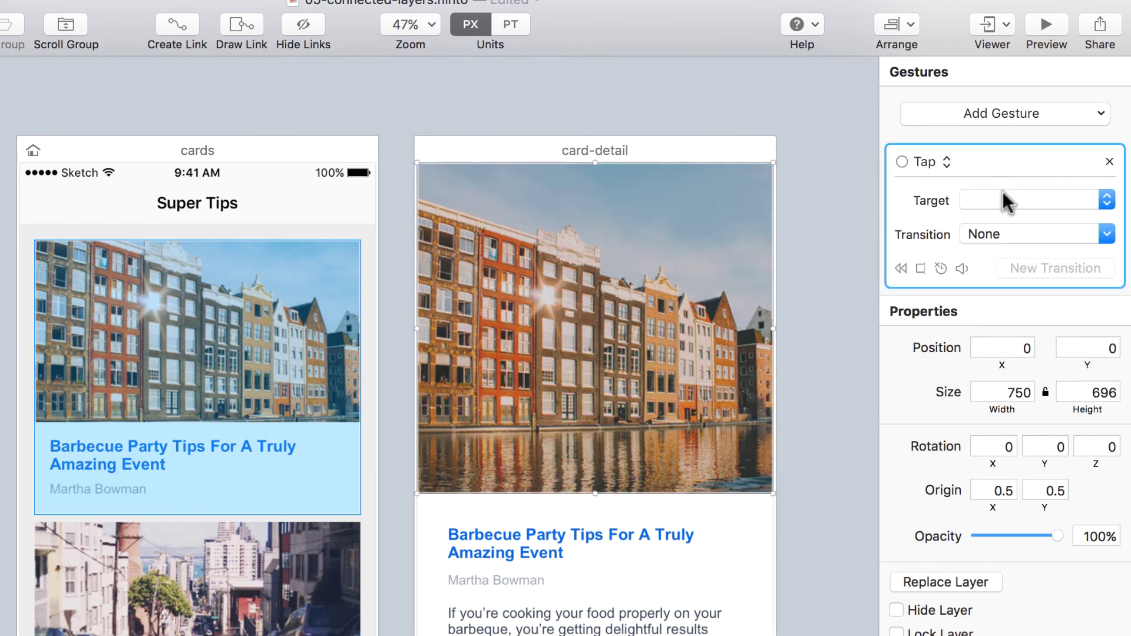
{"action": "left_click", "coordinate": [1002, 199]}
{"action": "left_click", "coordinate": [1017, 199]}
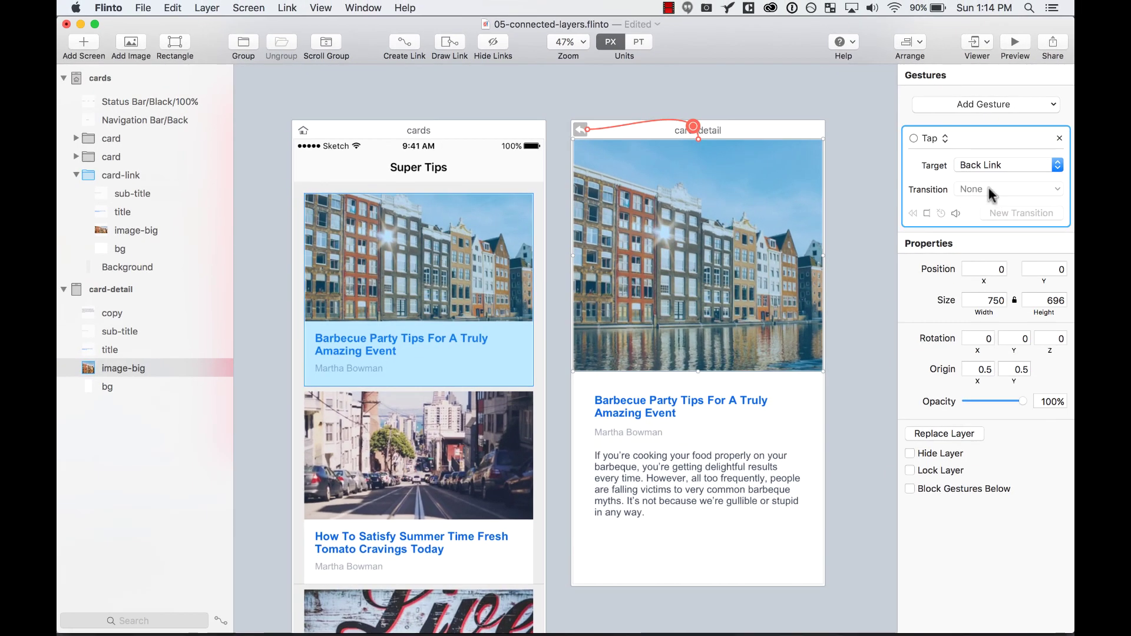
Step: In a live Preview, tap the Barbecue card and the detail image repeatedly to go back and forth
{"action": "left_click", "coordinate": [1013, 43]}
{"action": "left_click", "coordinate": [787, 223]}
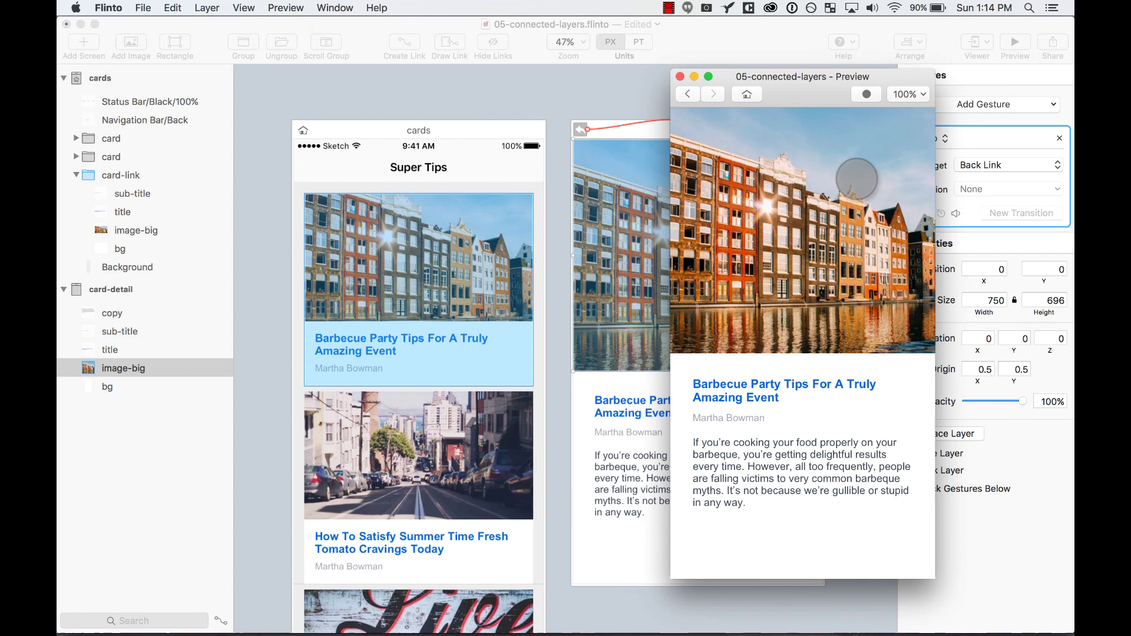
{"action": "left_click", "coordinate": [854, 172]}
{"action": "left_click", "coordinate": [752, 359]}
{"action": "left_click", "coordinate": [813, 243]}
{"action": "left_click", "coordinate": [858, 198]}
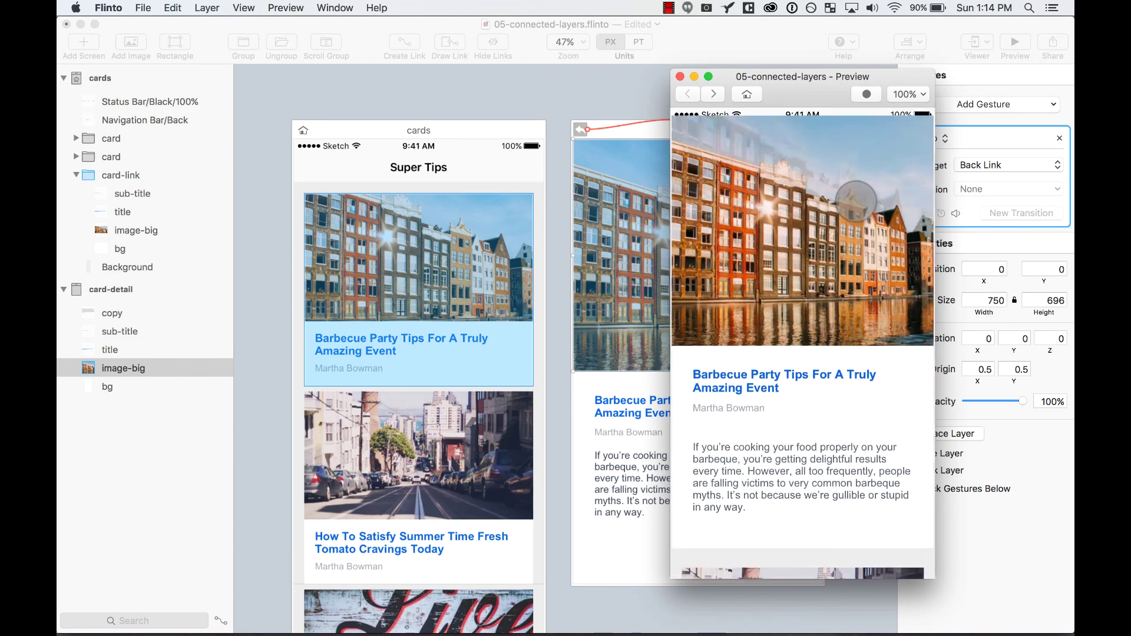
{"action": "left_click", "coordinate": [856, 201]}
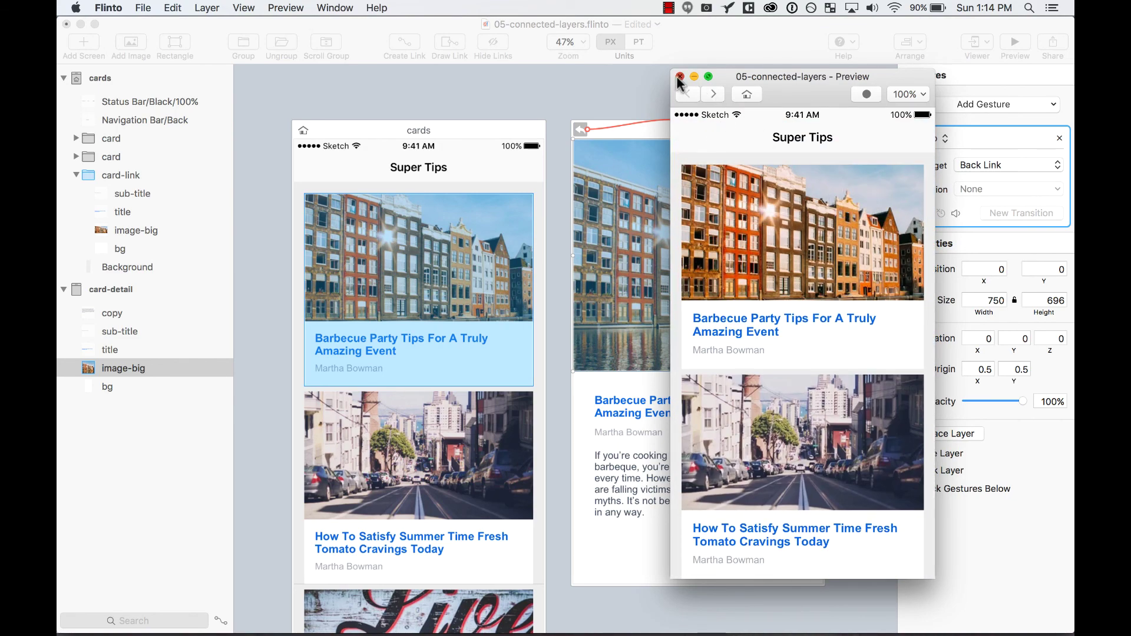